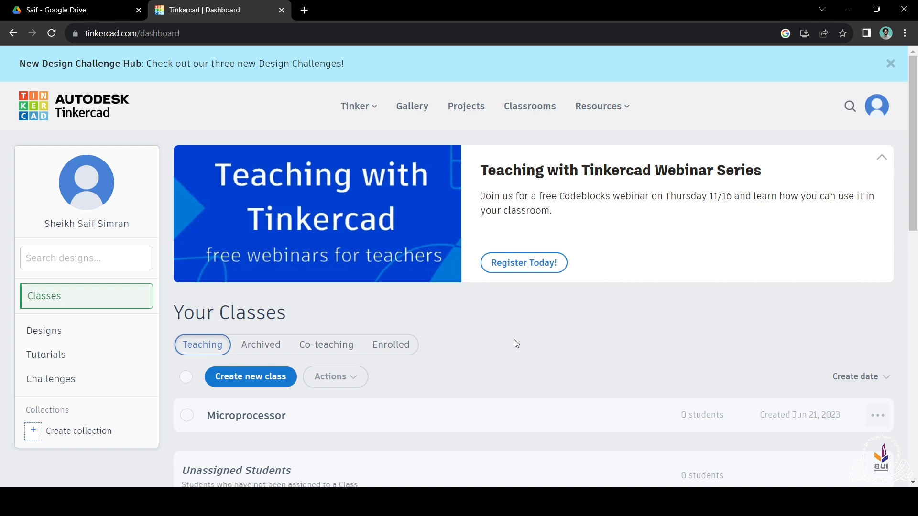
# Step: Create a new circuit design from the personal designs collection
pyautogui.scroll(-3, 515, 344)
pyautogui.scroll(2, 128, 194)
pyautogui.scroll(1, 129, 194)
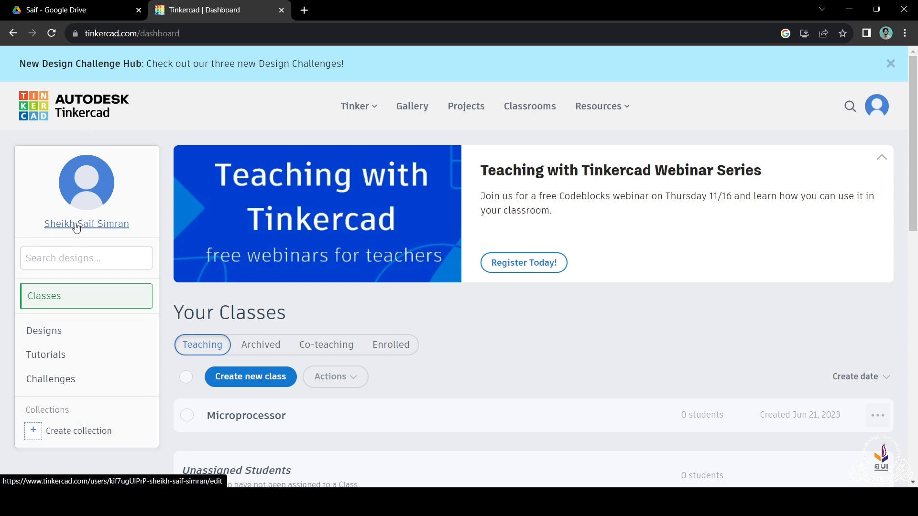
pyautogui.click(56, 345)
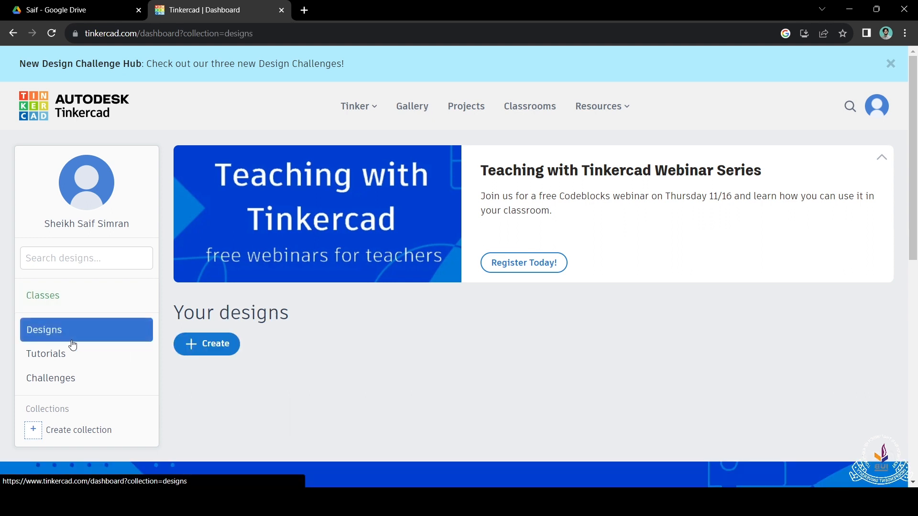
pyautogui.click(227, 345)
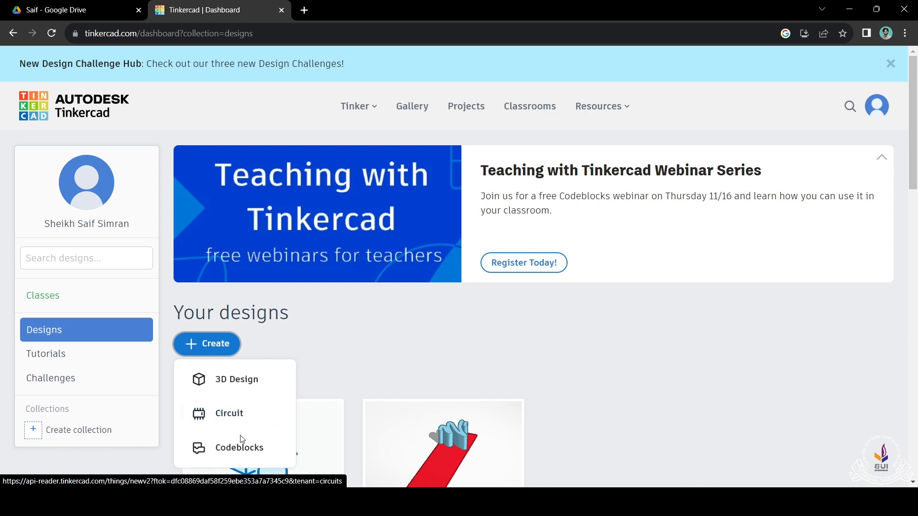
pyautogui.click(240, 419)
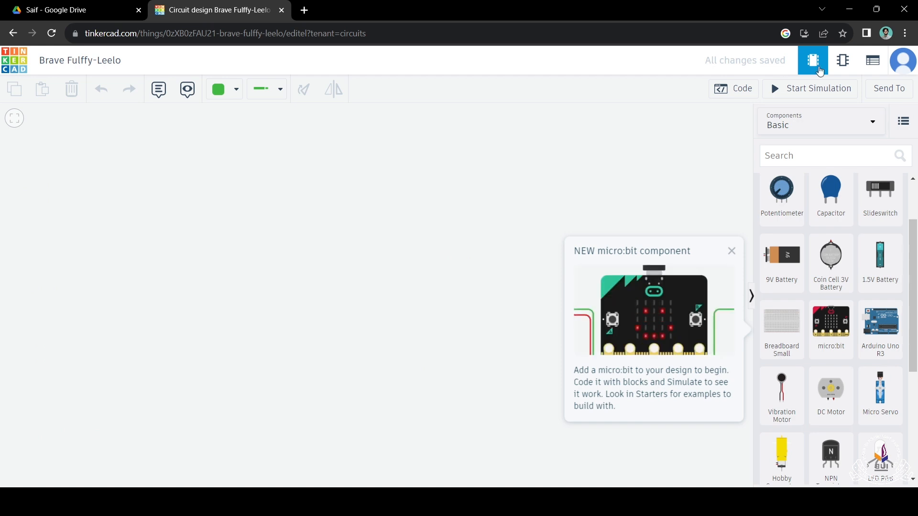
# Step: Search the components for "nand" and place a Quad NAND gate (74HC00) on the empty workplane, checking its pins
pyautogui.click(828, 154)
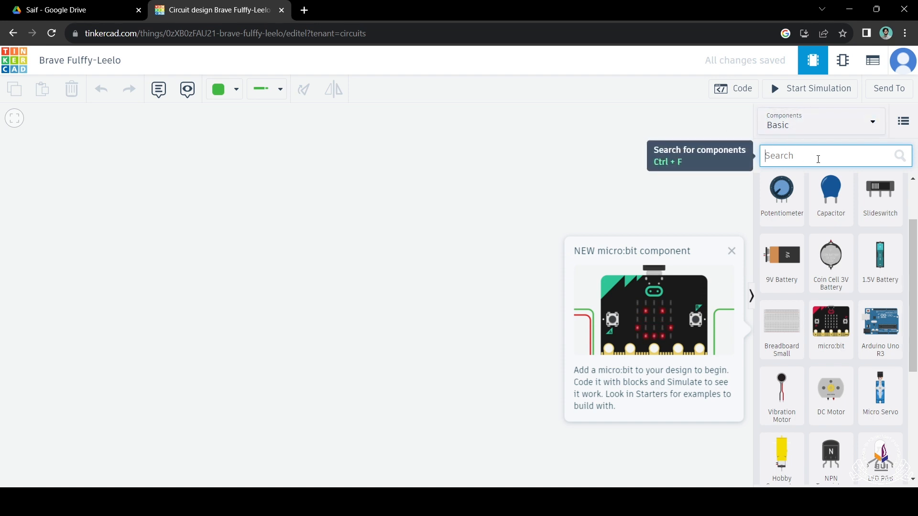
pyautogui.scroll(2, 818, 377)
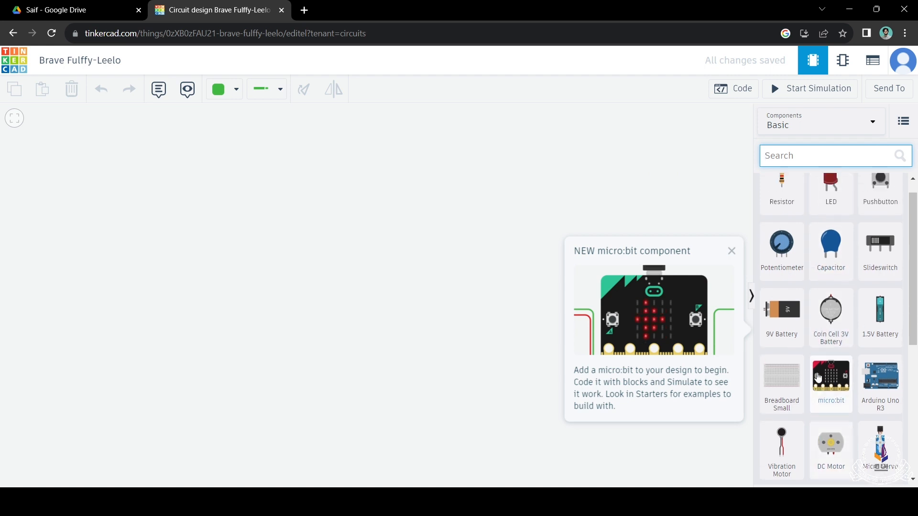
pyautogui.scroll(-5, 820, 375)
pyautogui.scroll(5, 819, 375)
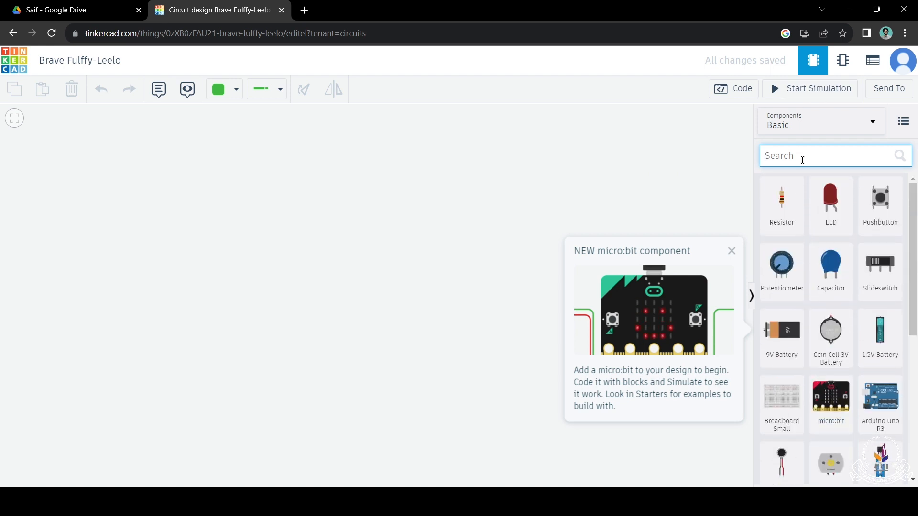
pyautogui.write('nand')
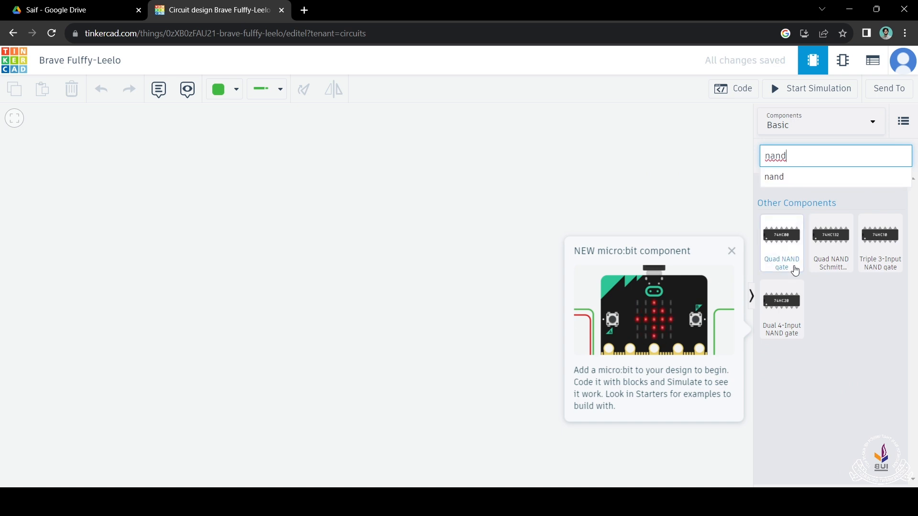
pyautogui.moveTo(795, 271); pyautogui.dragTo(345, 258)
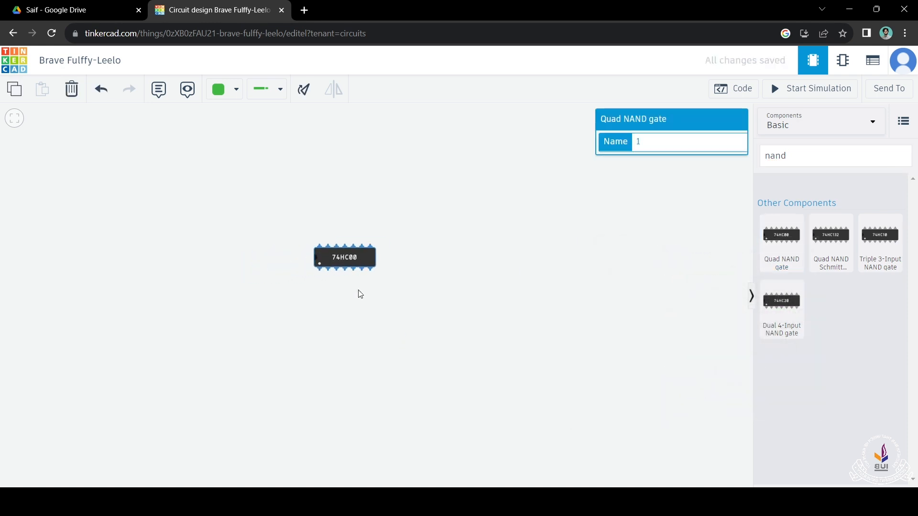
pyautogui.scroll(2, 346, 276)
pyautogui.scroll(3, 308, 241)
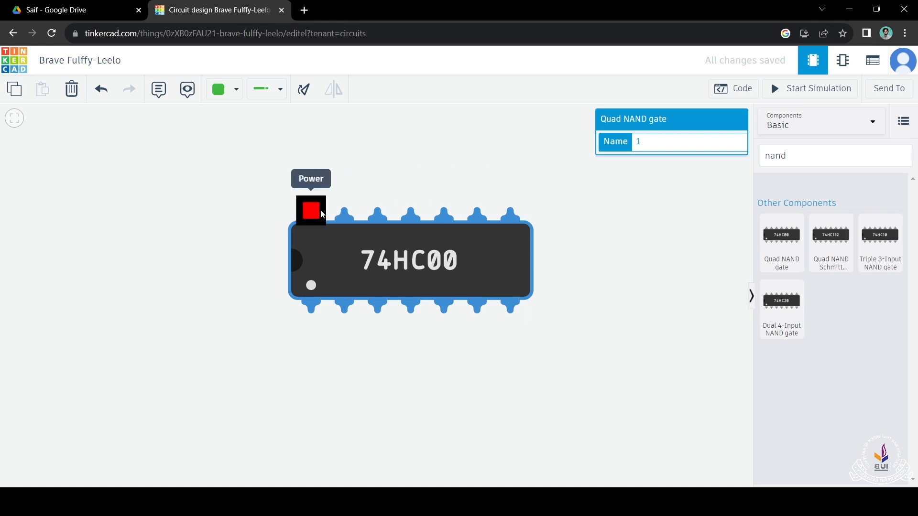
pyautogui.scroll(-3, 481, 305)
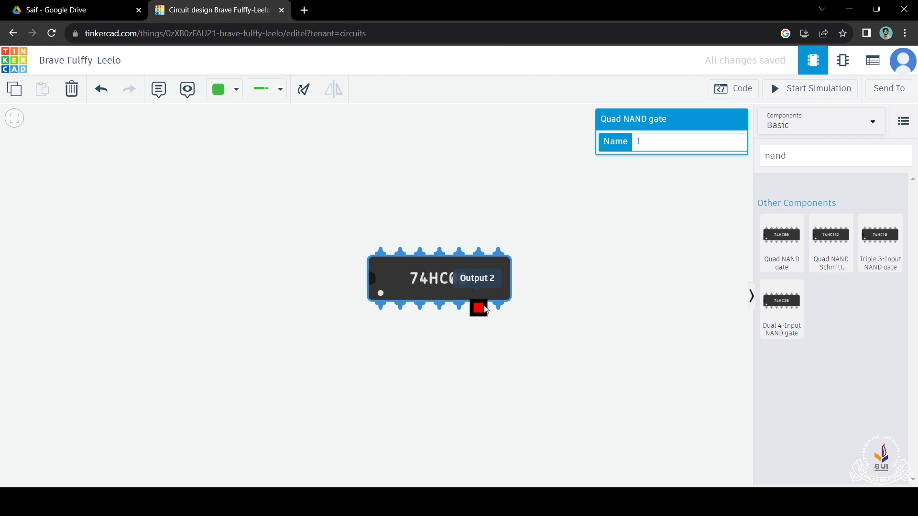
pyautogui.click(591, 293)
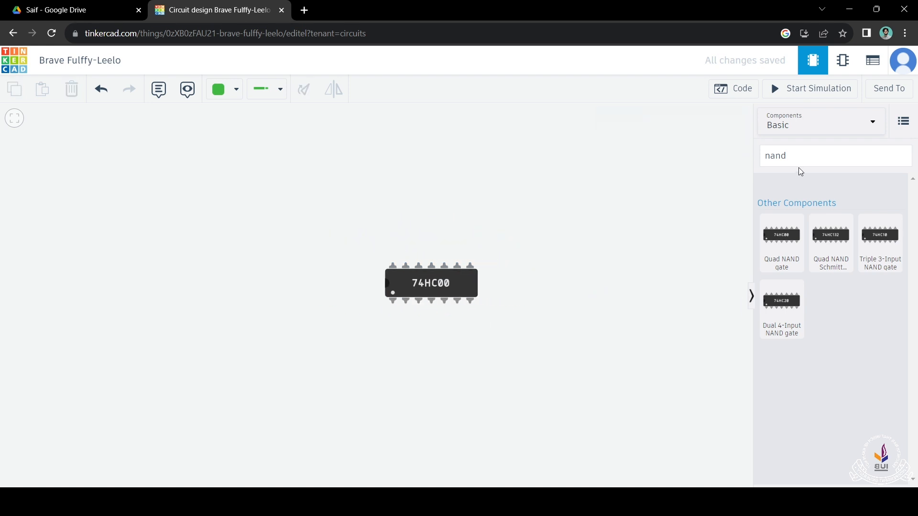
# Step: Search the components for "power supply" and place a Power Supply to the upper left of the 74HC00 chip
pyautogui.click(812, 152)
pyautogui.hotkey('ctrl', 'a')
pyautogui.write('power')
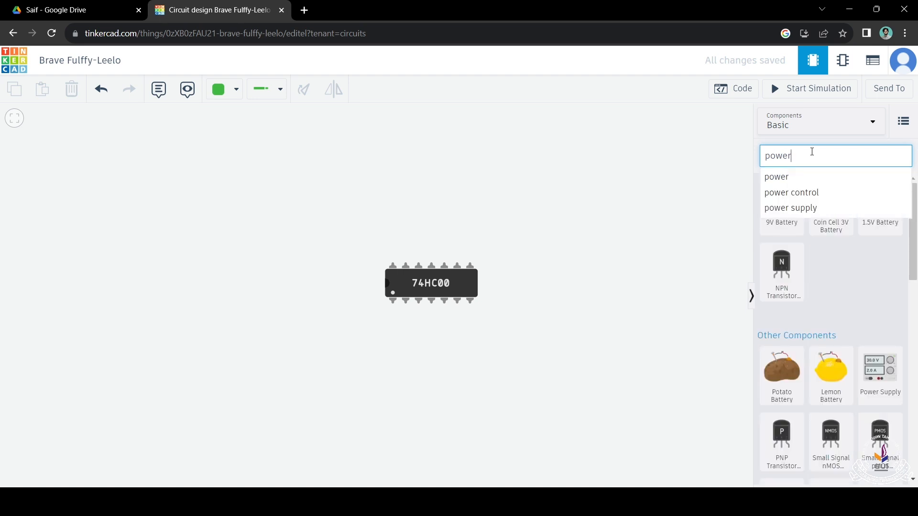
pyautogui.click(795, 209)
pyautogui.moveTo(734, 253); pyautogui.dragTo(217, 253)
pyautogui.click(356, 211)
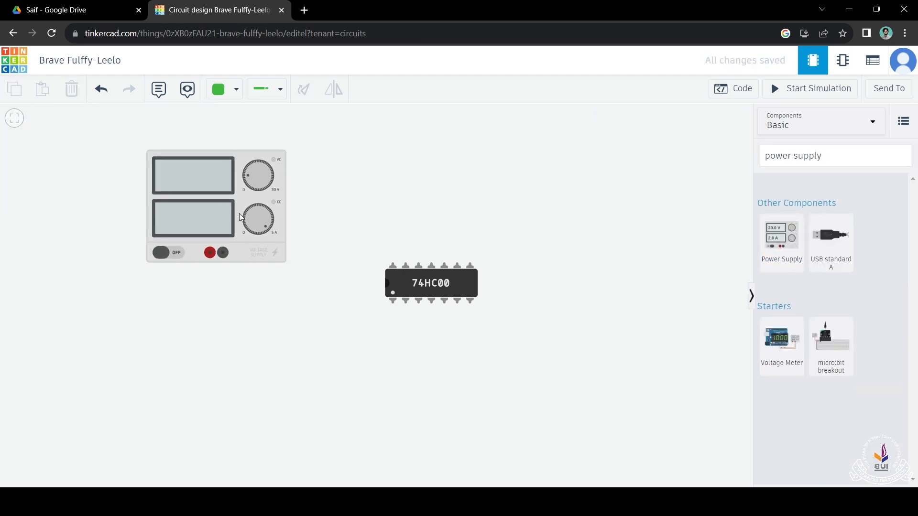
# Step: Connect the power supply's positive terminal to the 74HC00's Power pin with a red wire
pyautogui.click(237, 98)
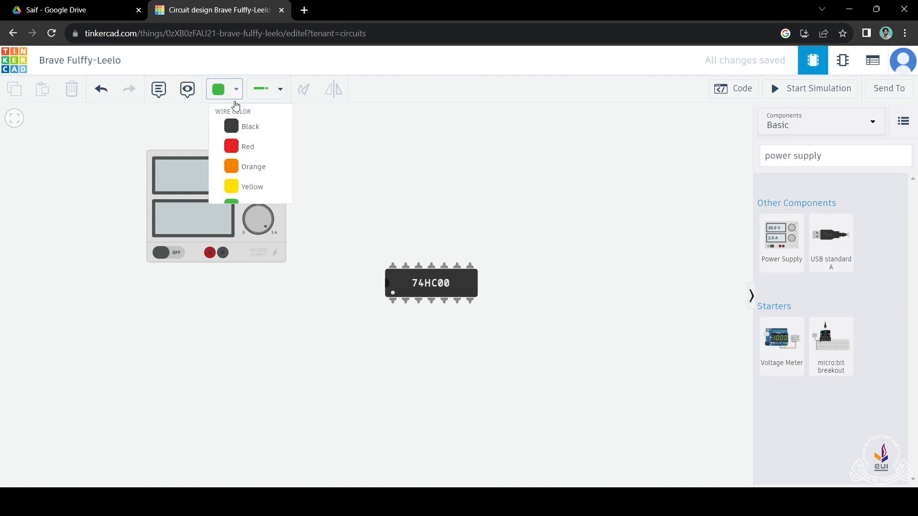
pyautogui.click(244, 149)
pyautogui.click(209, 258)
pyautogui.click(392, 266)
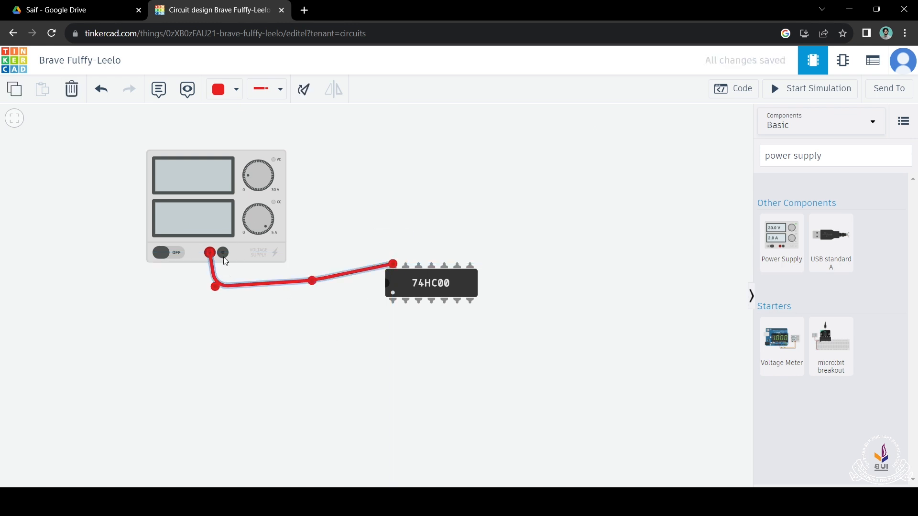
# Step: Connect the power supply's negative terminal to the 74HC00's bottom-right pin with a black wire routed below the chip
pyautogui.click(233, 90)
pyautogui.click(257, 149)
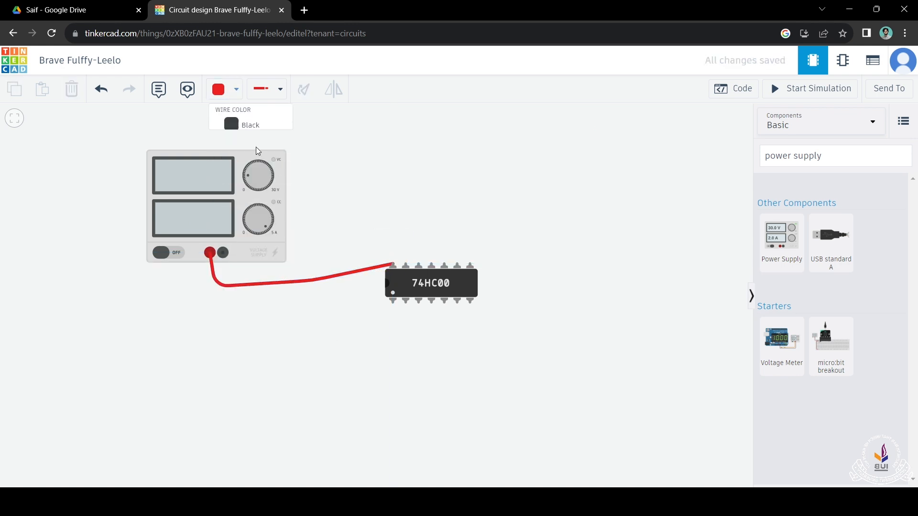
pyautogui.click(233, 89)
pyautogui.click(241, 126)
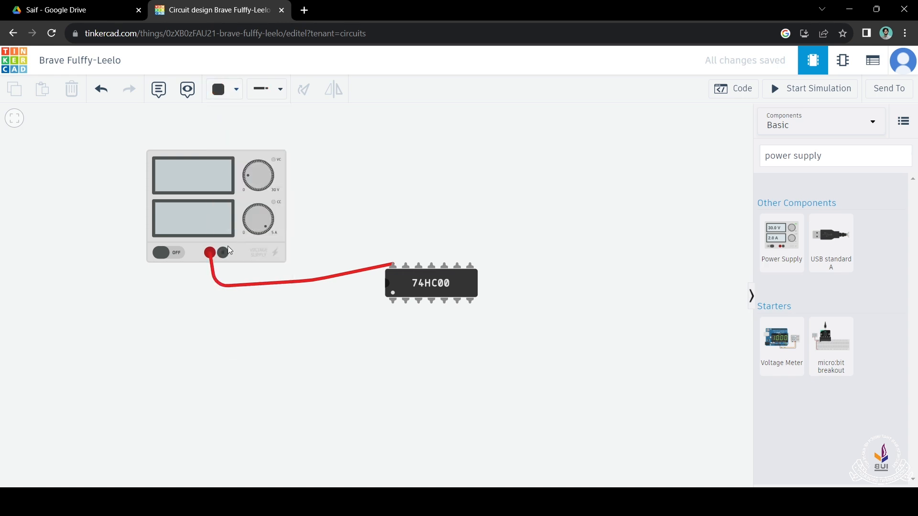
pyautogui.click(223, 252)
pyautogui.click(226, 338)
pyautogui.click(469, 357)
pyautogui.click(471, 300)
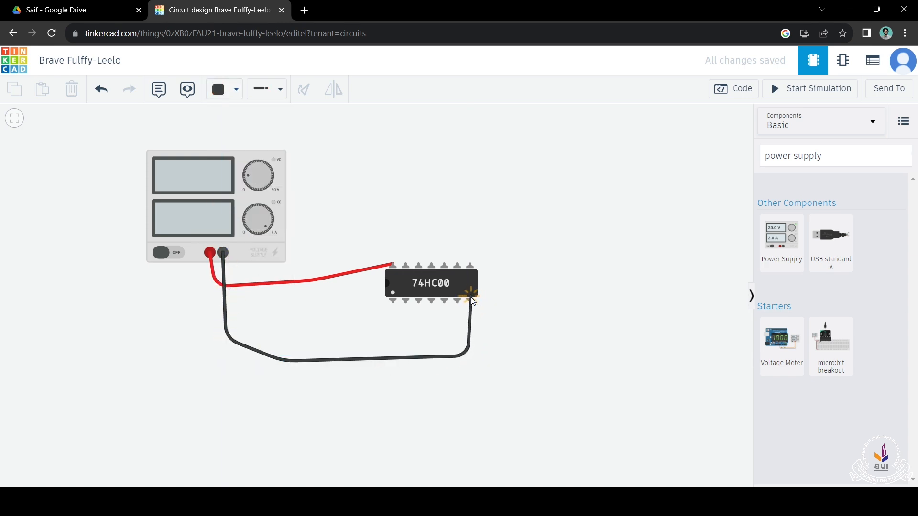
pyautogui.click(523, 322)
# Step: Clear the power supply's current value
pyautogui.click(232, 215)
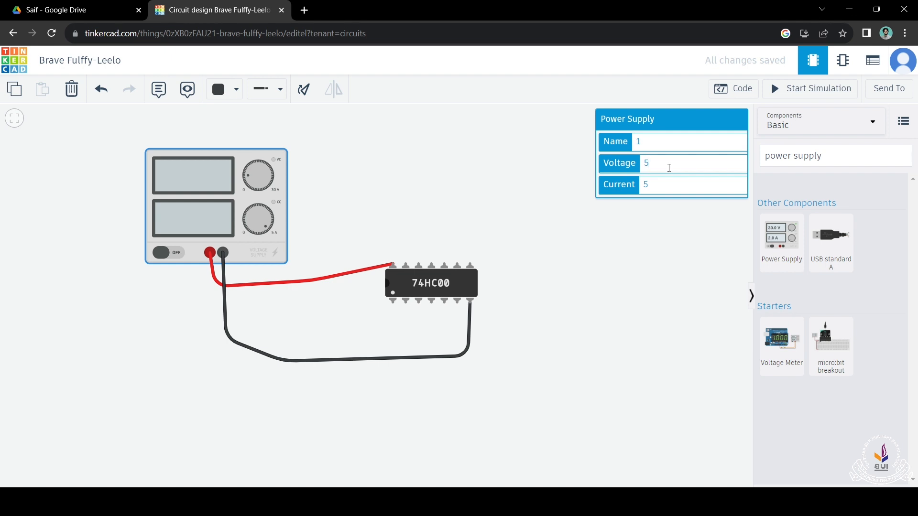
pyautogui.click(665, 186)
pyautogui.press('BackSpace')
pyautogui.click(708, 168)
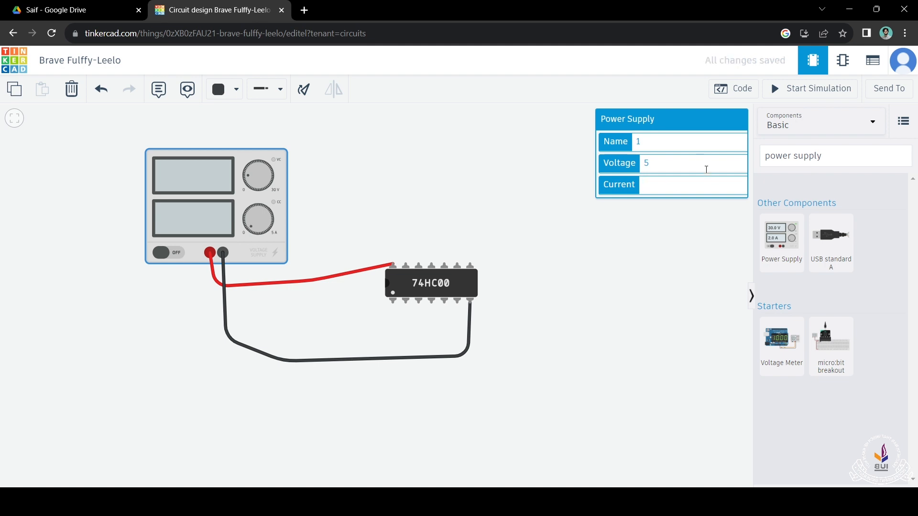
pyautogui.click(497, 220)
# Step: Search the components for "switch" and place a Slideswitch below the black wire
pyautogui.scroll(2, 330, 315)
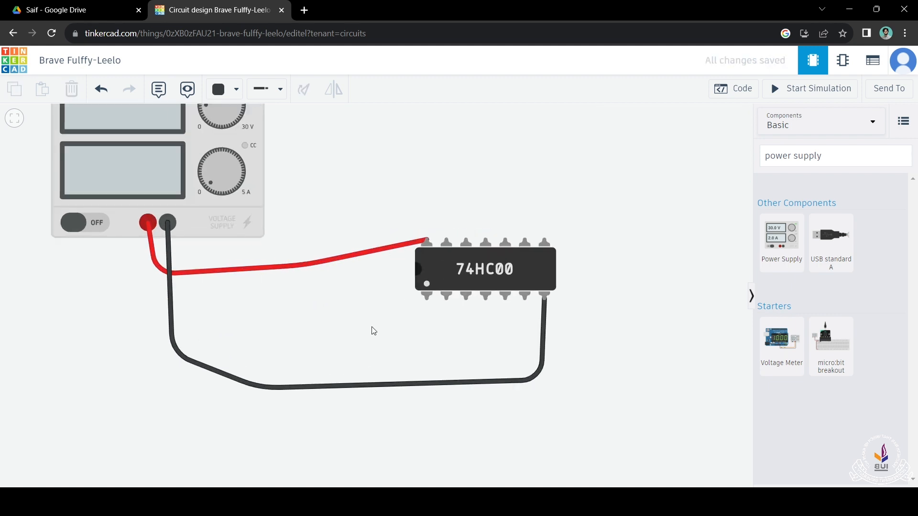
pyautogui.moveTo(377, 331); pyautogui.dragTo(404, 328)
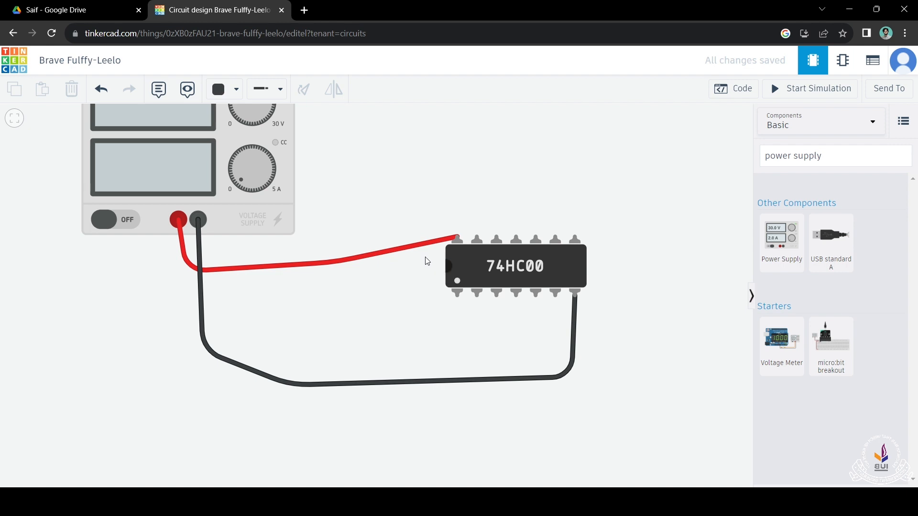
pyautogui.click(846, 164)
pyautogui.click(845, 164)
pyautogui.hotkey('ctrl', 'a')
pyautogui.write('switch')
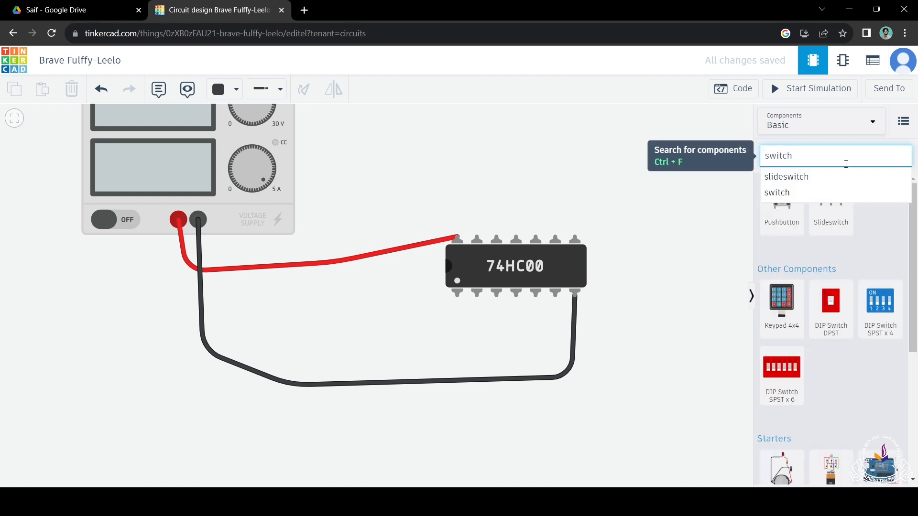
pyautogui.moveTo(831, 218); pyautogui.dragTo(351, 442)
pyautogui.moveTo(398, 388); pyautogui.dragTo(377, 339)
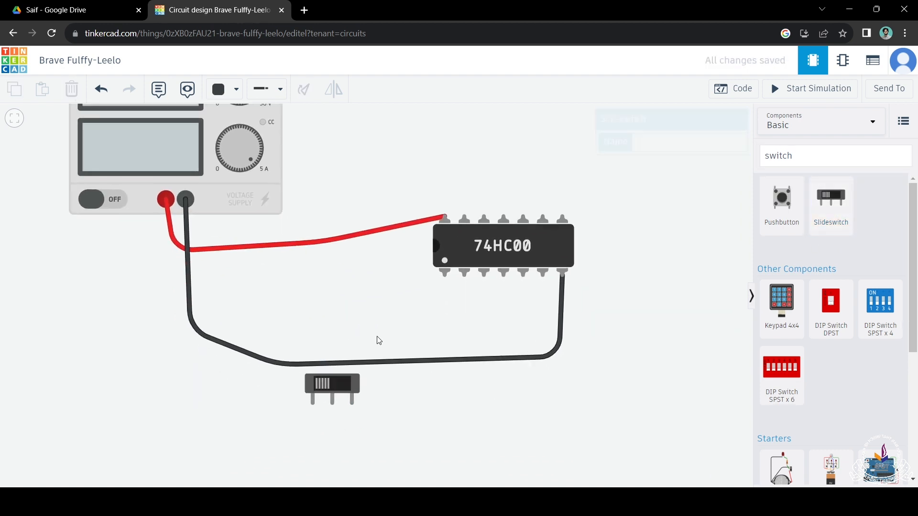
# Step: Duplicate the slideswitch and place the copy to the right of the original
pyautogui.click(344, 381)
pyautogui.hotkey('ctrl', 'c')
pyautogui.click(438, 403)
pyautogui.hotkey('ctrl', 'v')
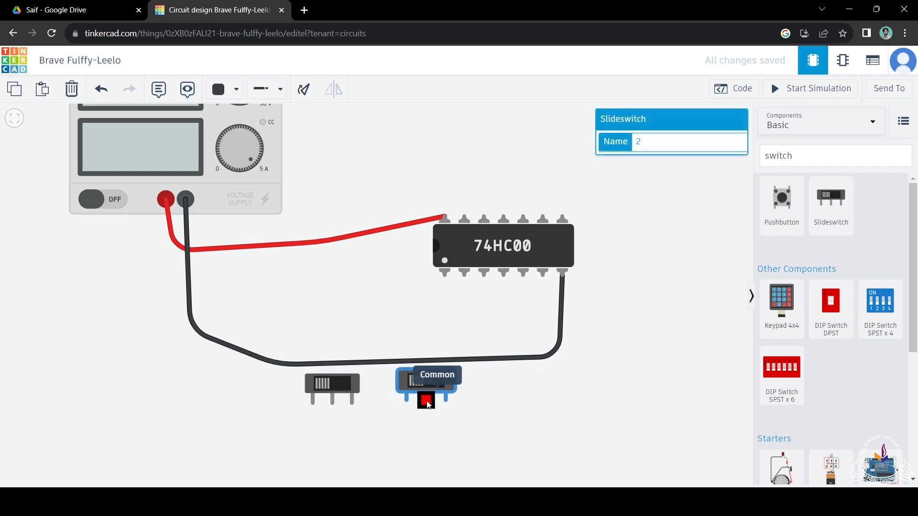
pyautogui.click(418, 404)
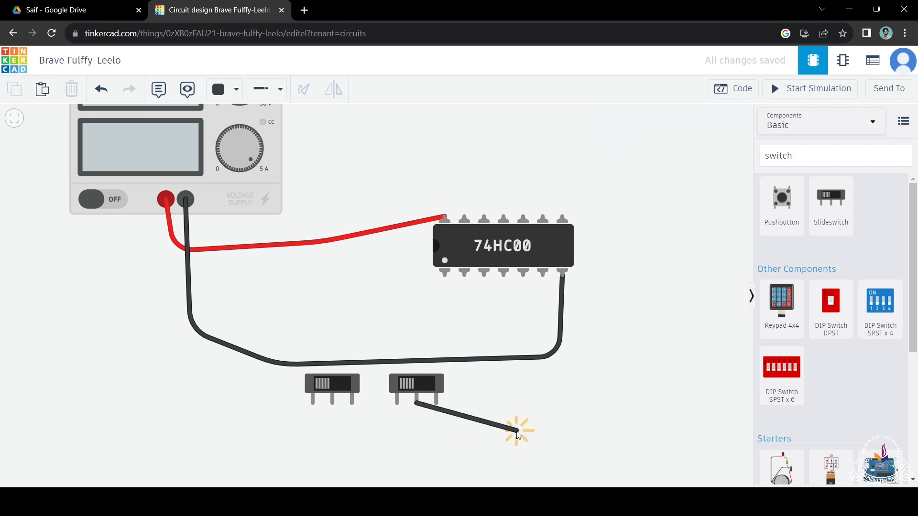
pyautogui.press('Escape')
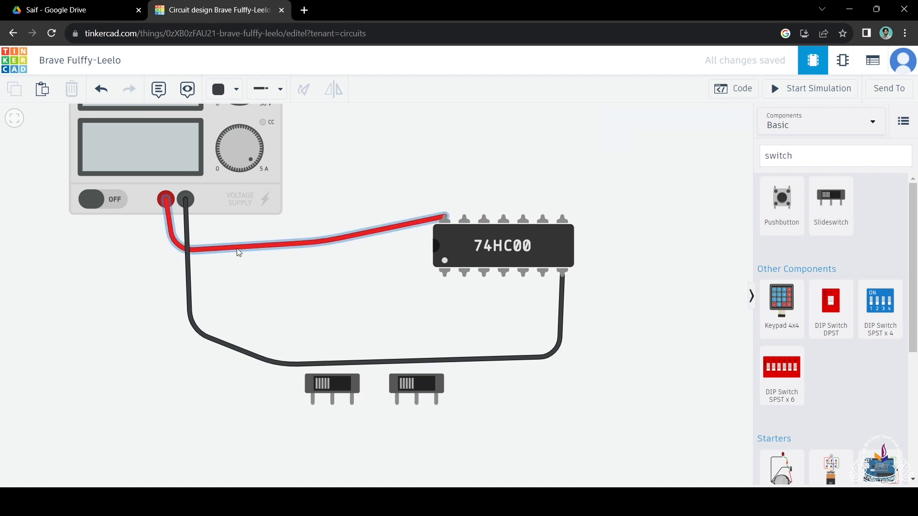
# Step: Connect the power supply's positive terminal to the first slideswitch's left terminal with an orange wire routed around the black wire
pyautogui.scroll(4, 306, 432)
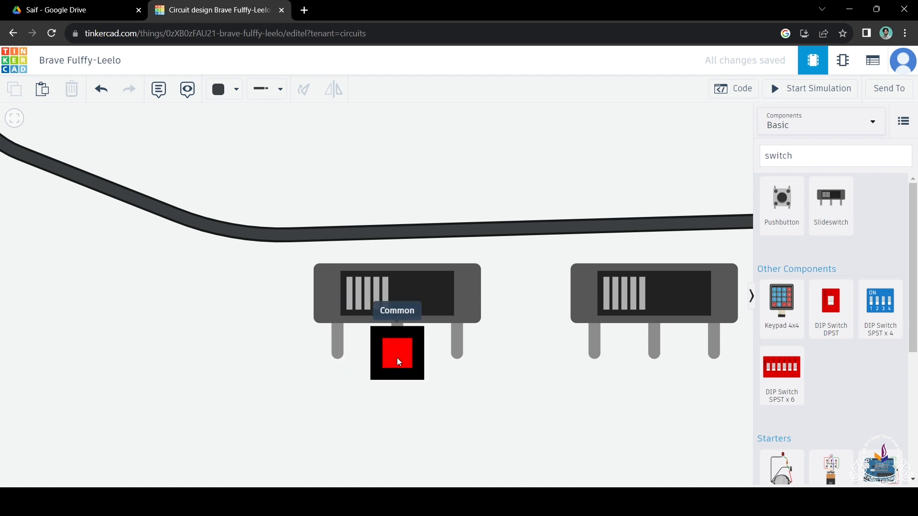
pyautogui.scroll(-5, 397, 357)
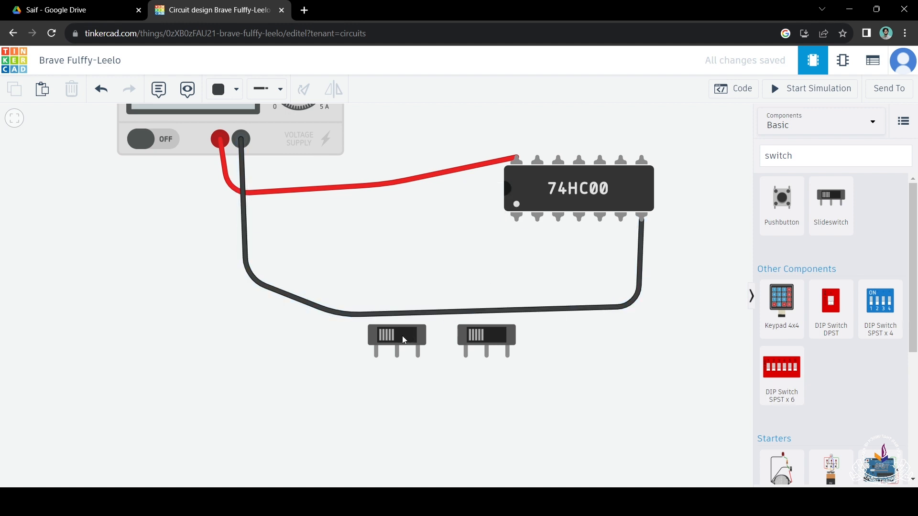
pyautogui.scroll(5, 397, 339)
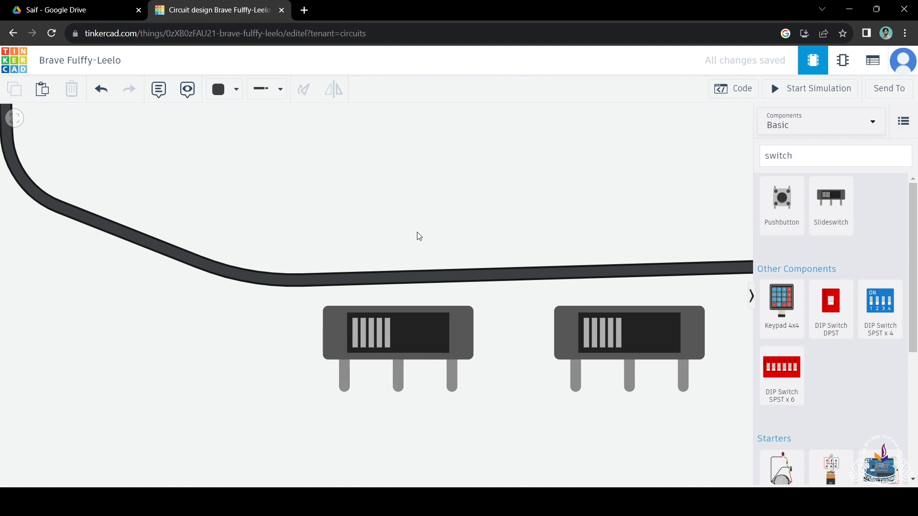
pyautogui.scroll(-5, 419, 236)
pyautogui.moveTo(414, 230); pyautogui.dragTo(423, 310)
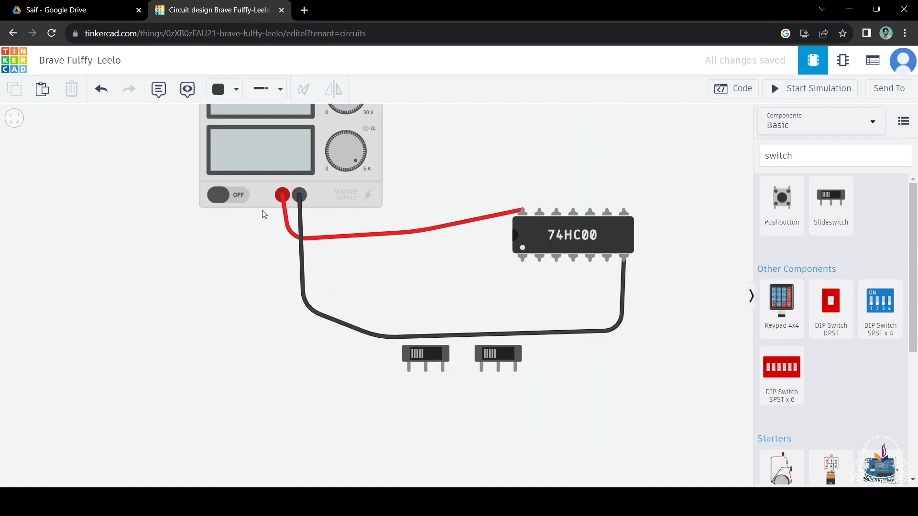
pyautogui.click(220, 89)
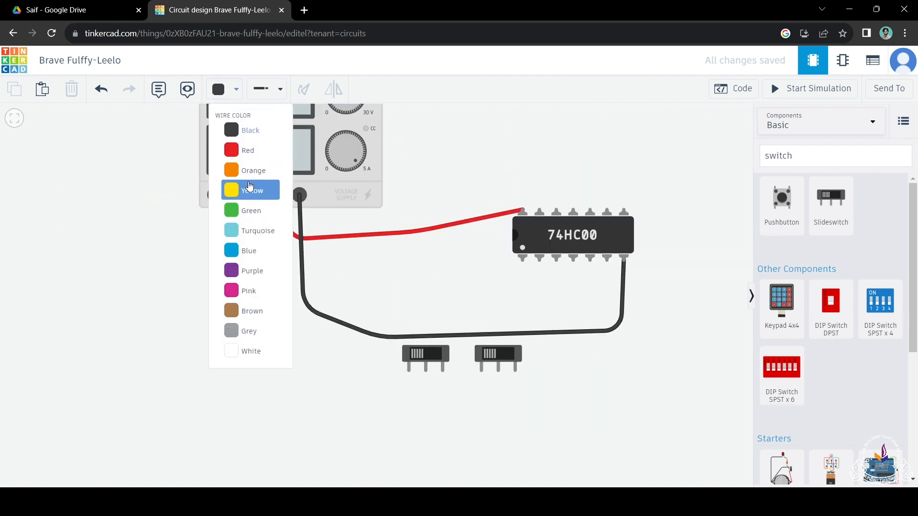
pyautogui.click(249, 183)
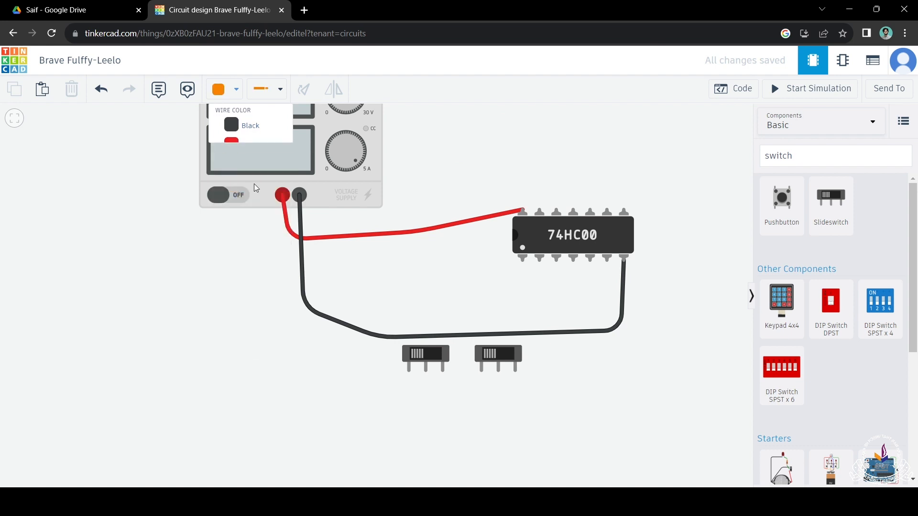
pyautogui.click(282, 194)
pyautogui.click(292, 342)
pyautogui.click(344, 411)
pyautogui.click(414, 376)
# Step: Connect the first slideswitch's Common terminal to the 74HC00's bottom-left pin with an orange wire
pyautogui.click(425, 368)
pyautogui.click(439, 397)
pyautogui.click(469, 309)
pyautogui.click(522, 260)
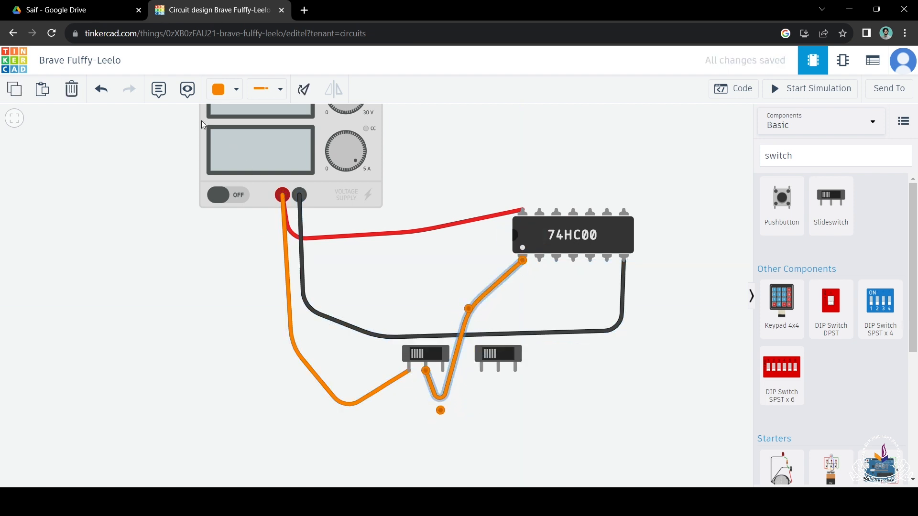
# Step: Switch the wire colour to yellow and undo the recolouring of the first slideswitch's orange wire to the 74HC00
pyautogui.click(236, 89)
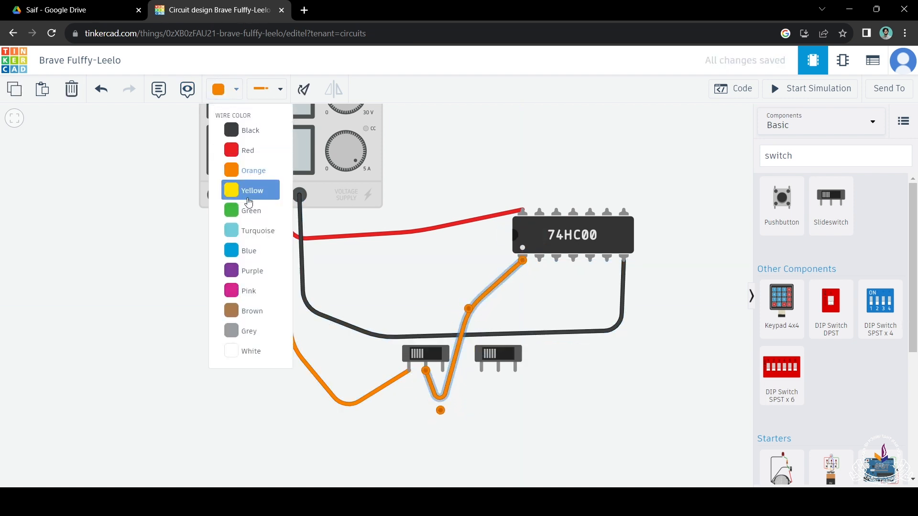
pyautogui.click(248, 191)
pyautogui.click(271, 291)
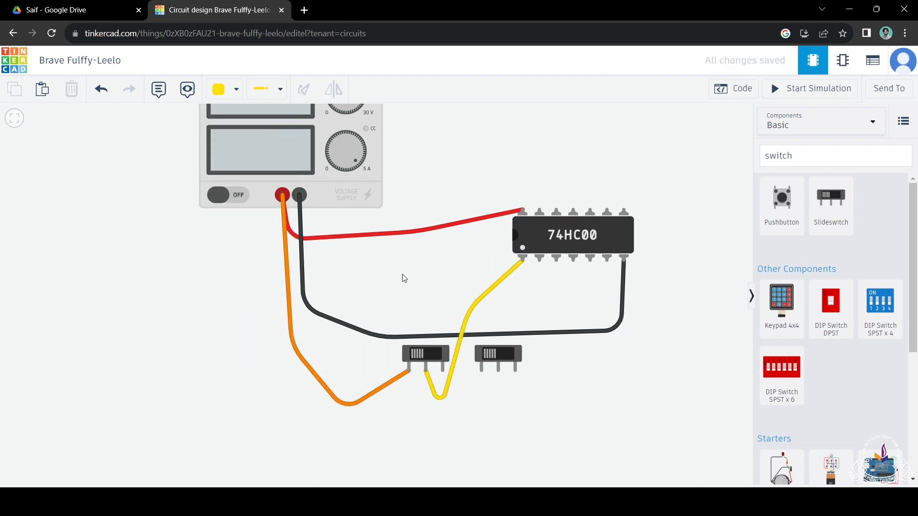
pyautogui.hotkey('ctrl', 'z')
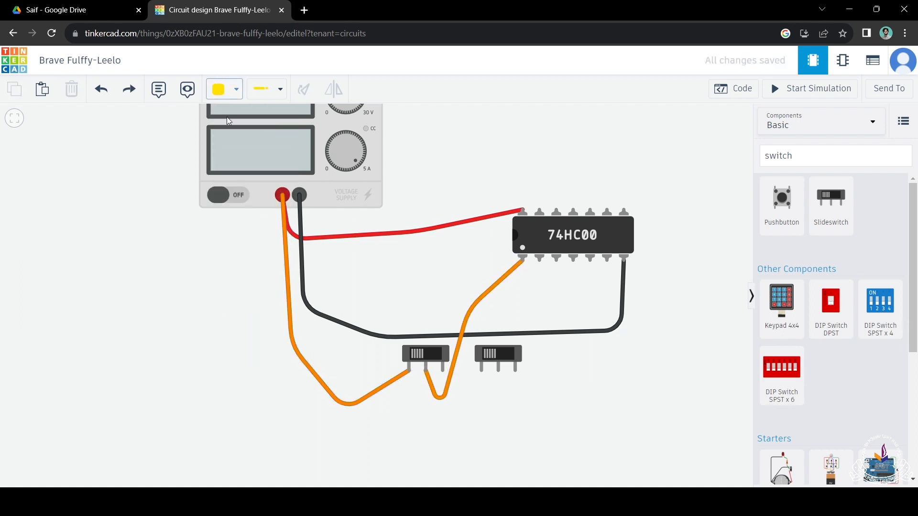
# Step: Connect the power supply's positive terminal to the second slideswitch's Terminal 1 with a yellow wire routed below the orange wires
pyautogui.click(282, 195)
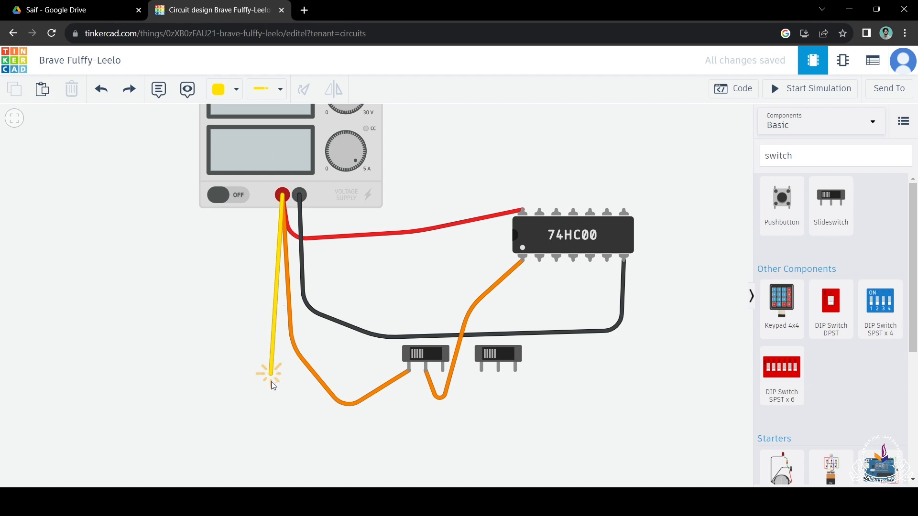
pyautogui.click(282, 426)
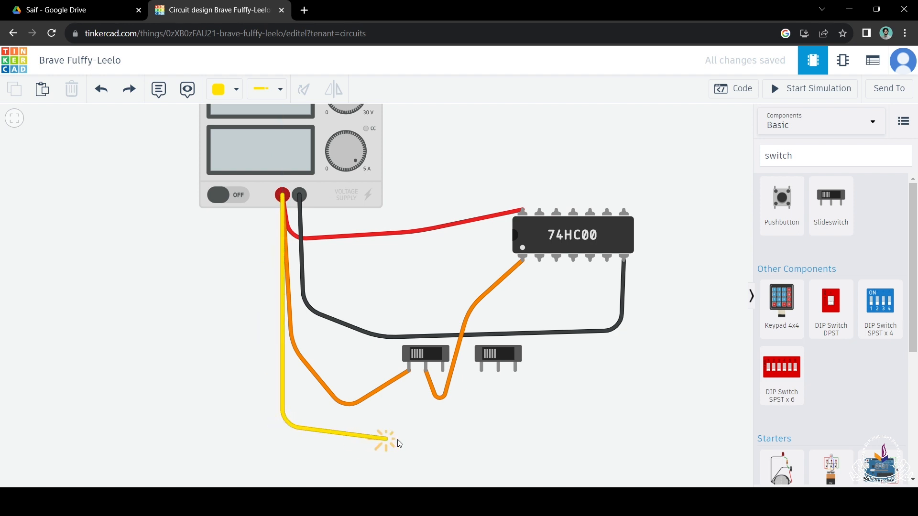
pyautogui.click(481, 371)
# Step: Connect the second slideswitch's middle terminal to the 74HC00's Input 1B with a yellow wire looping around the switch's right side
pyautogui.click(498, 371)
pyautogui.click(546, 397)
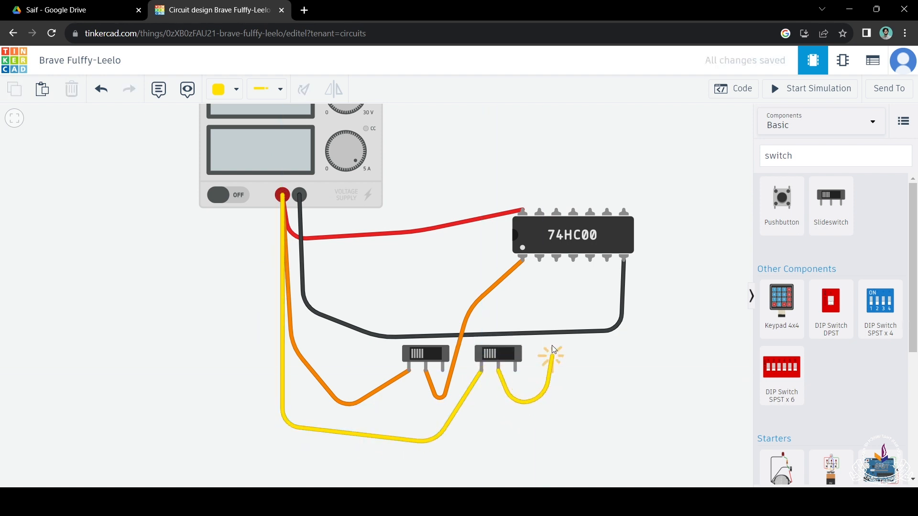
pyautogui.click(539, 261)
pyautogui.click(430, 263)
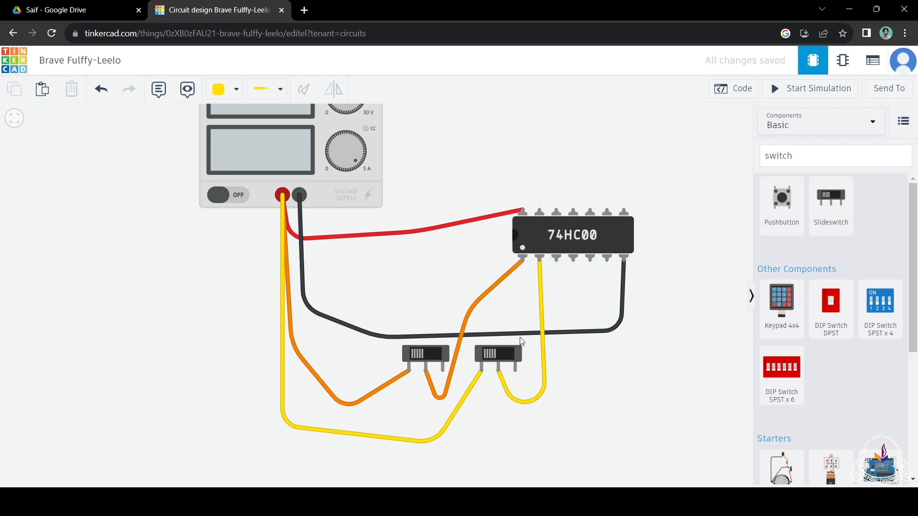
# Step: Check the diagram for implementing AND using NAND gates in the Google Drive document and return to the Tinkercad circuit
pyautogui.moveTo(607, 299); pyautogui.dragTo(569, 332)
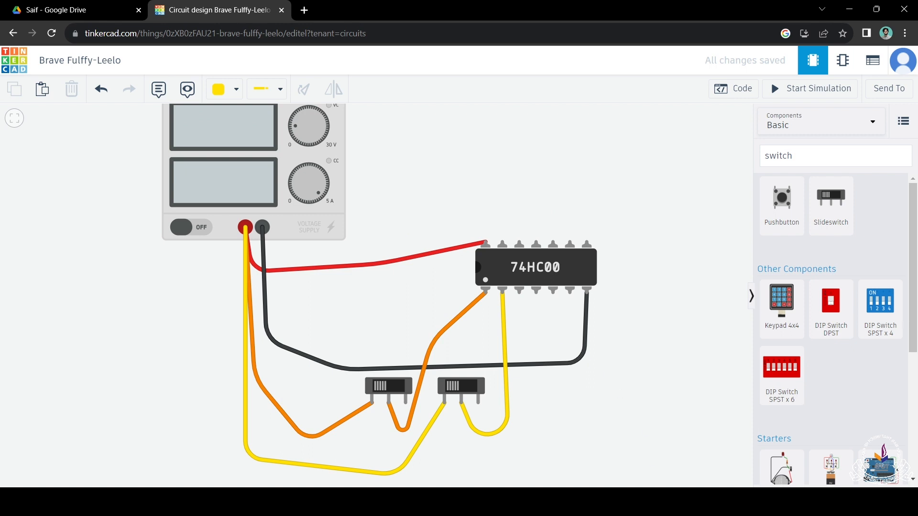
pyautogui.click(101, 6)
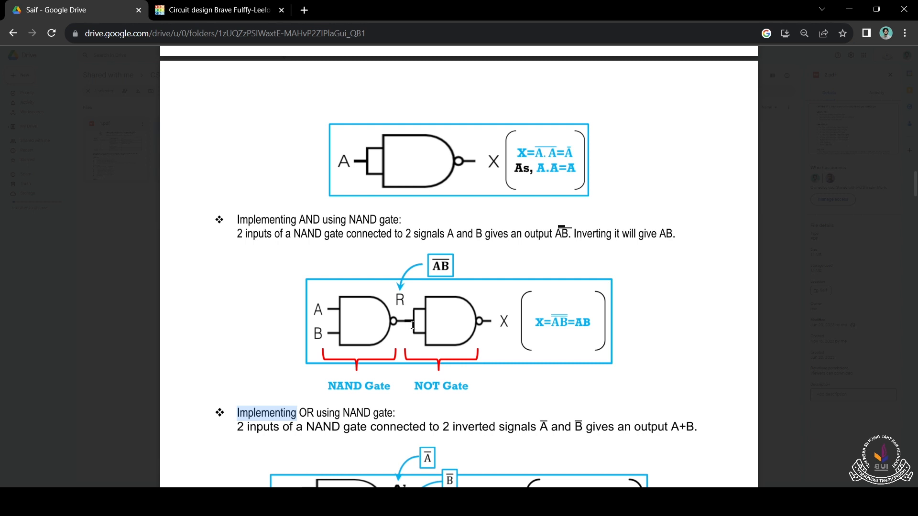
pyautogui.hotkey('ctrl', 'Tab')
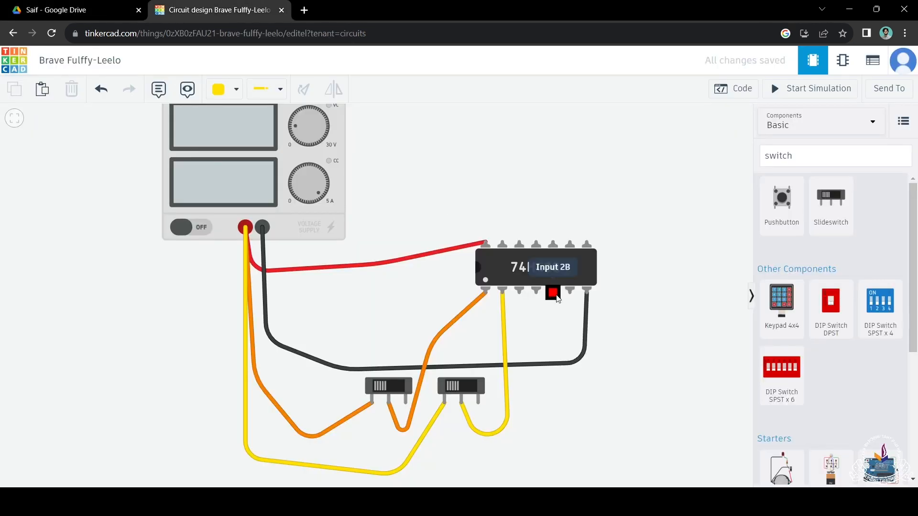
# Step: Connect the 74HC00's Output 1 to the adjacent fourth bottom pin, and that pin to Input 2B, with green wires
pyautogui.scroll(3, 521, 302)
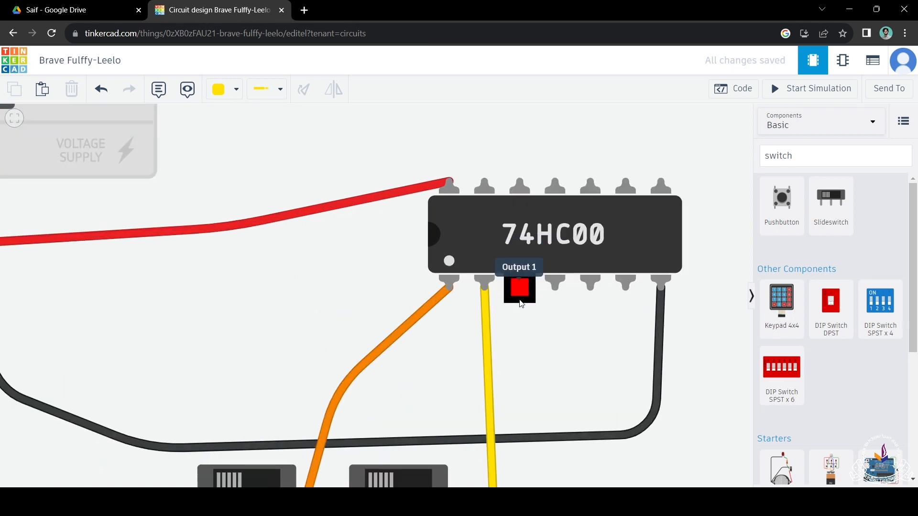
pyautogui.click(219, 92)
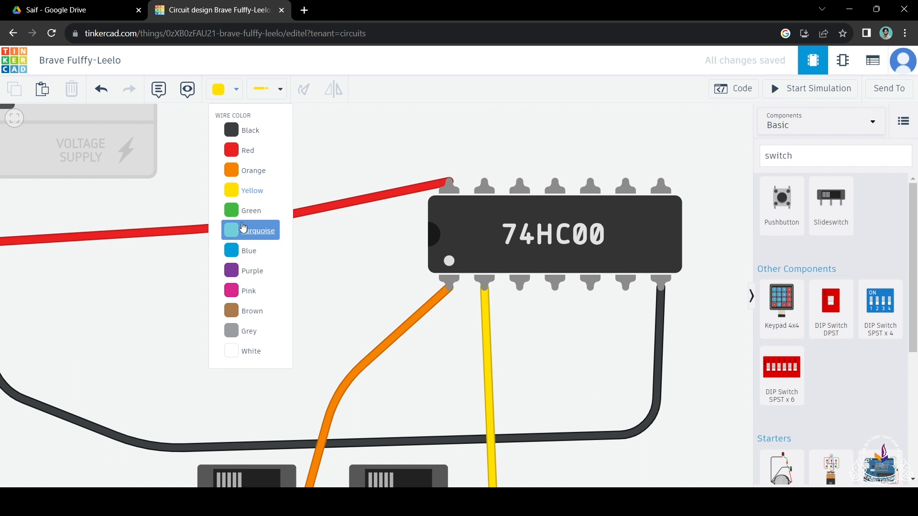
pyautogui.click(247, 210)
pyautogui.click(521, 286)
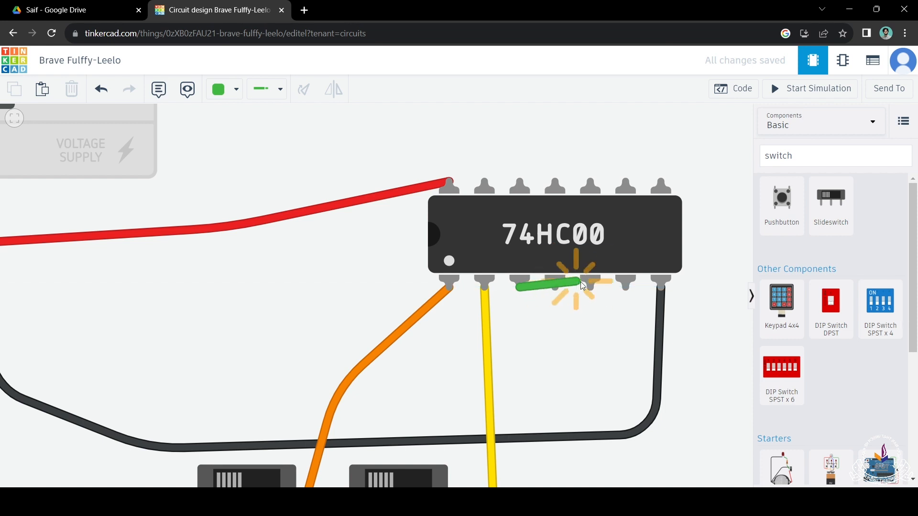
pyautogui.click(533, 312)
pyautogui.click(555, 288)
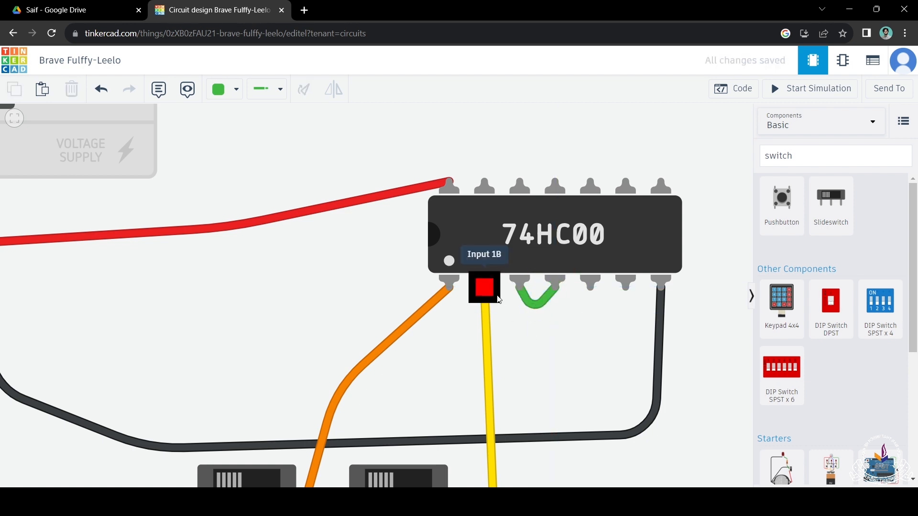
pyautogui.click(556, 287)
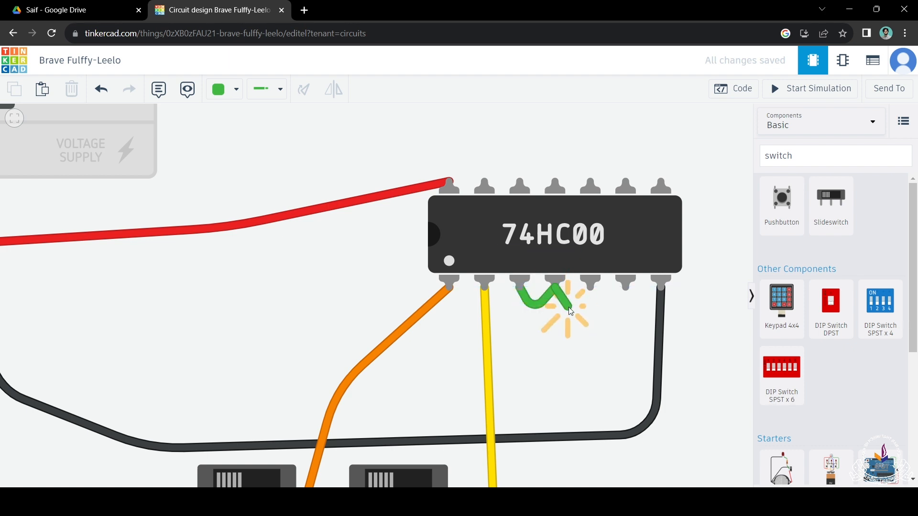
pyautogui.click(590, 288)
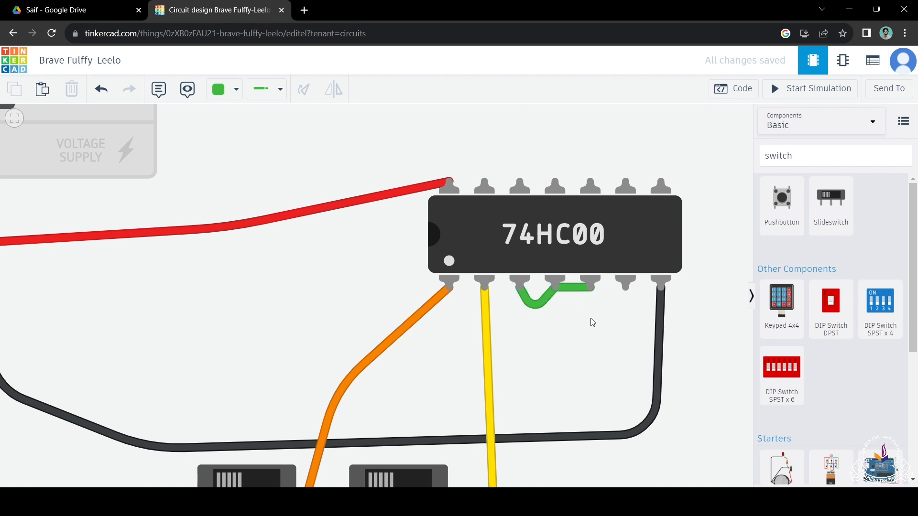
# Step: Search the components for "led" and place a red LED to the right of the 74HC00
pyautogui.scroll(-4, 588, 340)
pyautogui.scroll(2, 617, 339)
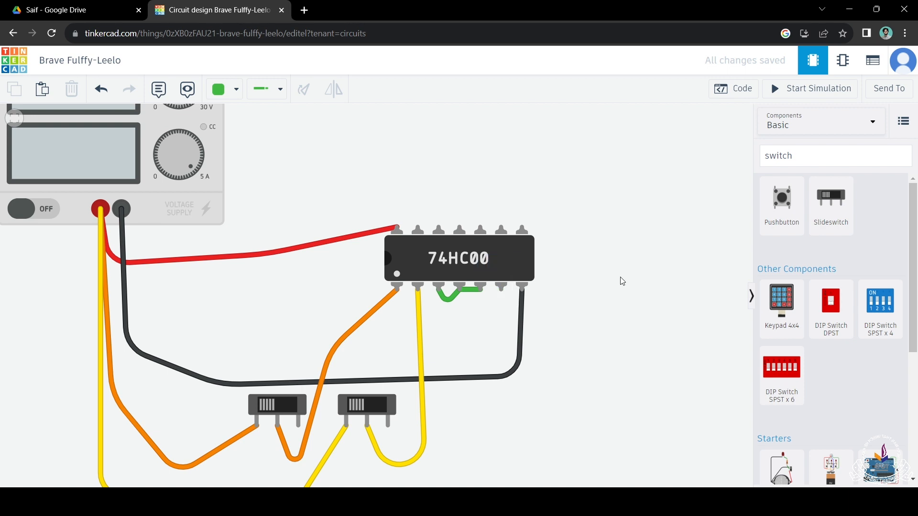
pyautogui.click(830, 165)
pyautogui.doubleClick(830, 166)
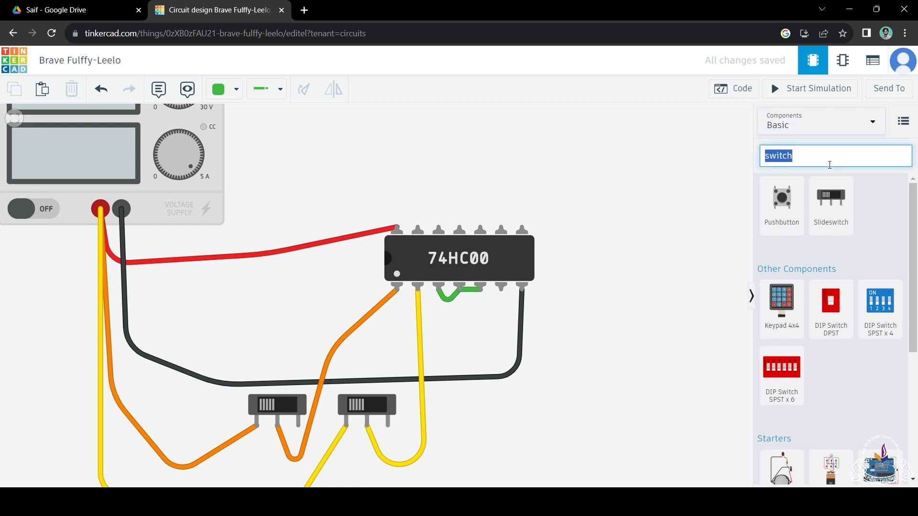
pyautogui.write('led')
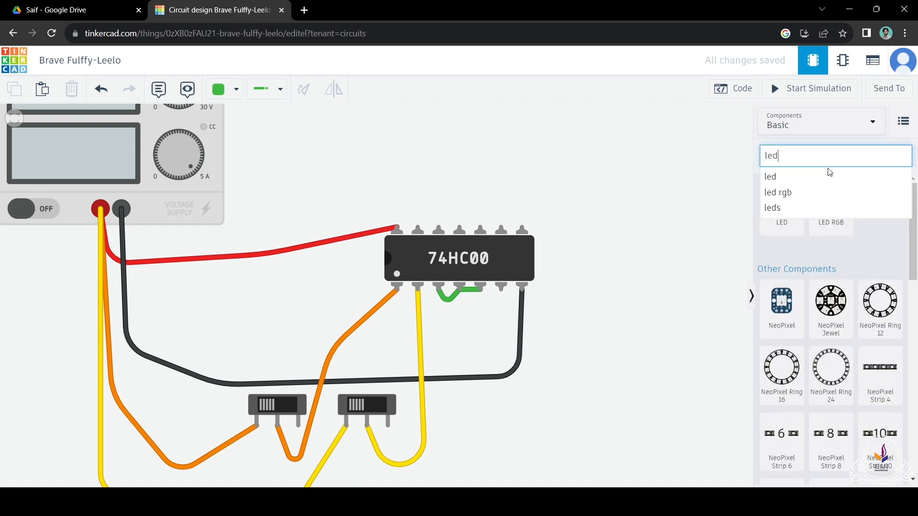
pyautogui.press('Return')
pyautogui.moveTo(794, 208); pyautogui.dragTo(630, 331)
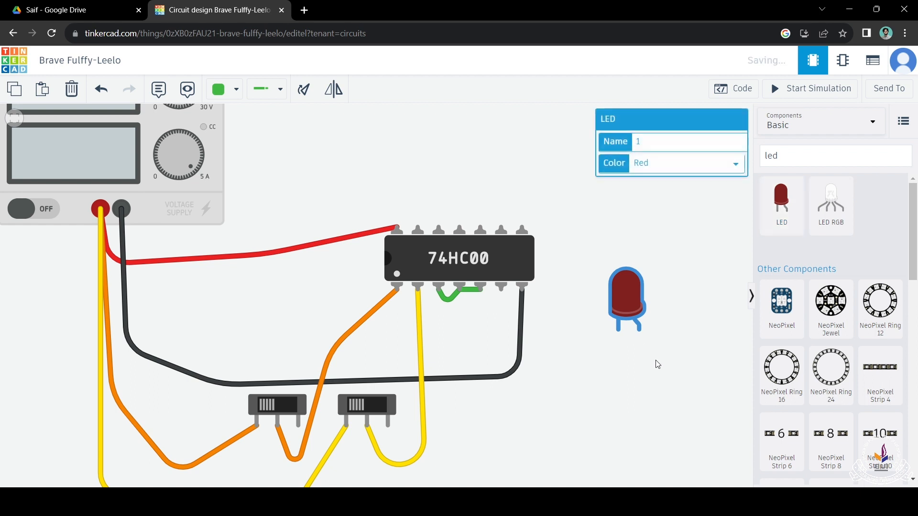
# Step: Rotate the LED 90 degrees clockwise so its leads point toward the 74HC00
pyautogui.press('r')
pyautogui.press('r')
pyautogui.press('r')
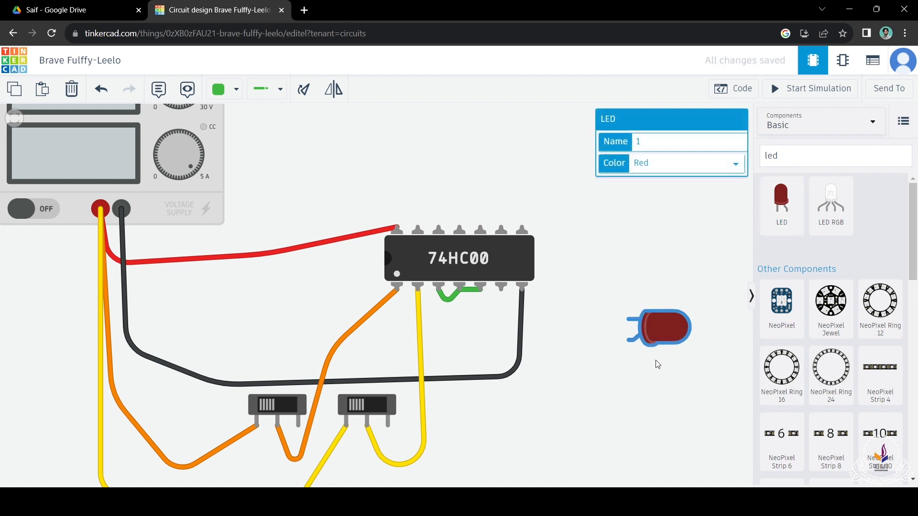
pyautogui.press('r')
pyautogui.press('r')
pyautogui.press('r')
pyautogui.press('r')
pyautogui.press('r')
pyautogui.press('r')
pyautogui.press('r')
pyautogui.press('r')
pyautogui.press('r')
pyautogui.press('r')
pyautogui.press('r')
pyautogui.press('r')
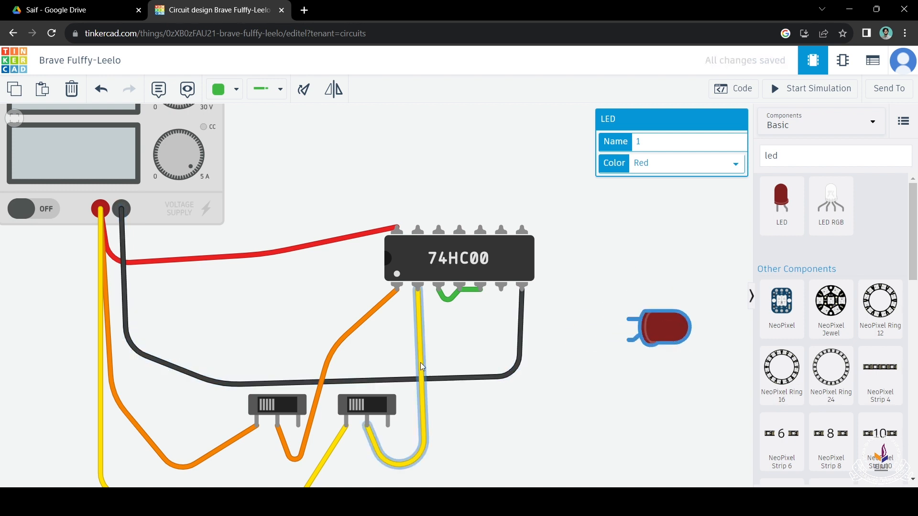
pyautogui.click(588, 328)
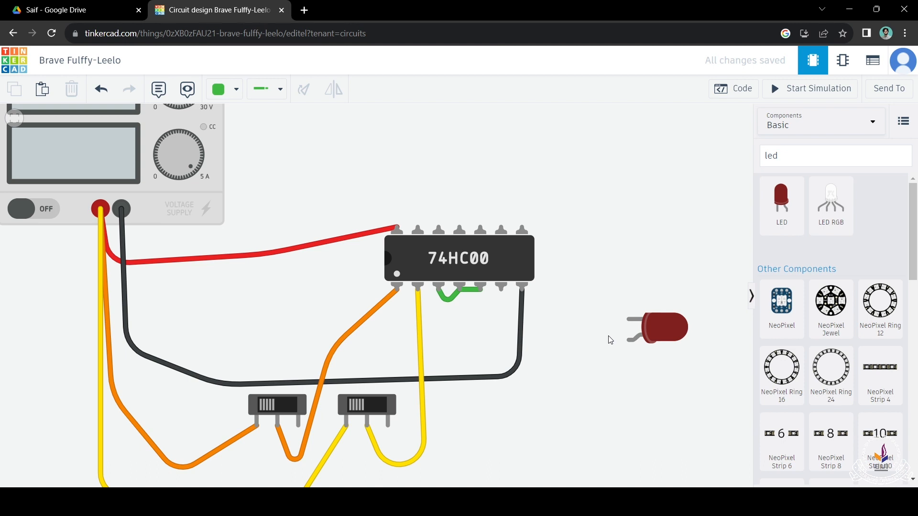
pyautogui.click(818, 150)
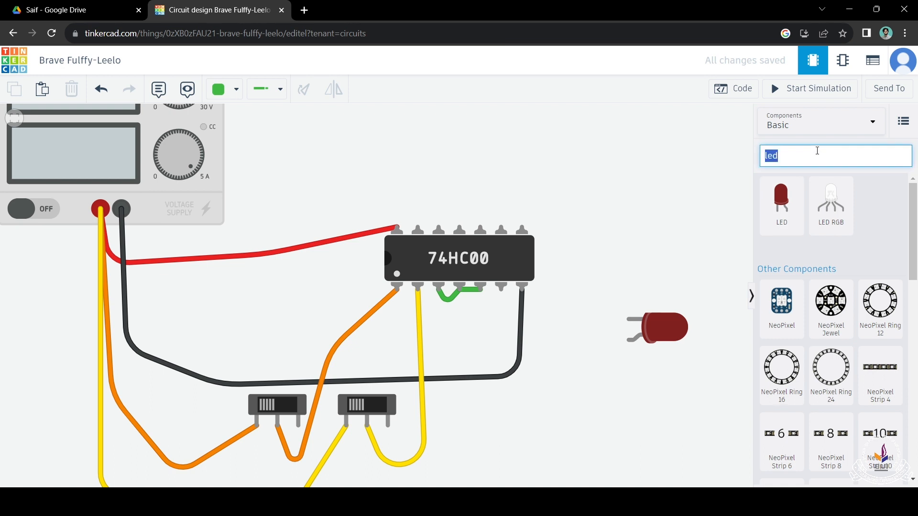
pyautogui.write('resis')
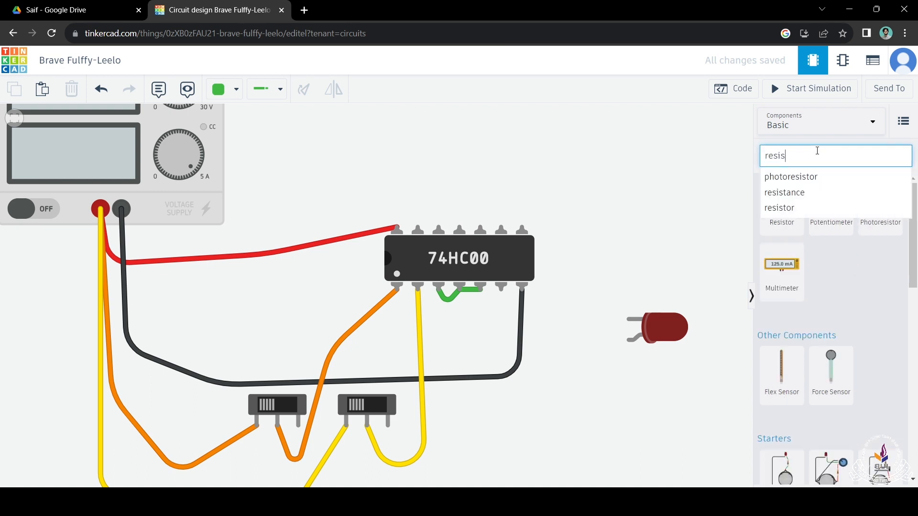
pyautogui.click(795, 191)
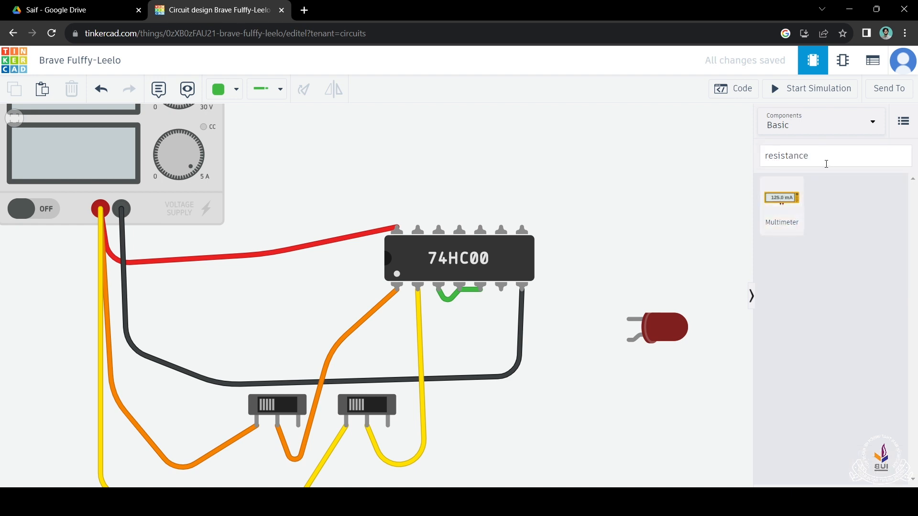
# Step: Search the components for "resis" and place a vertical Resistor with its upper lead on the 74HC00's sixth bottom pin
pyautogui.click(831, 150)
pyautogui.write('resis')
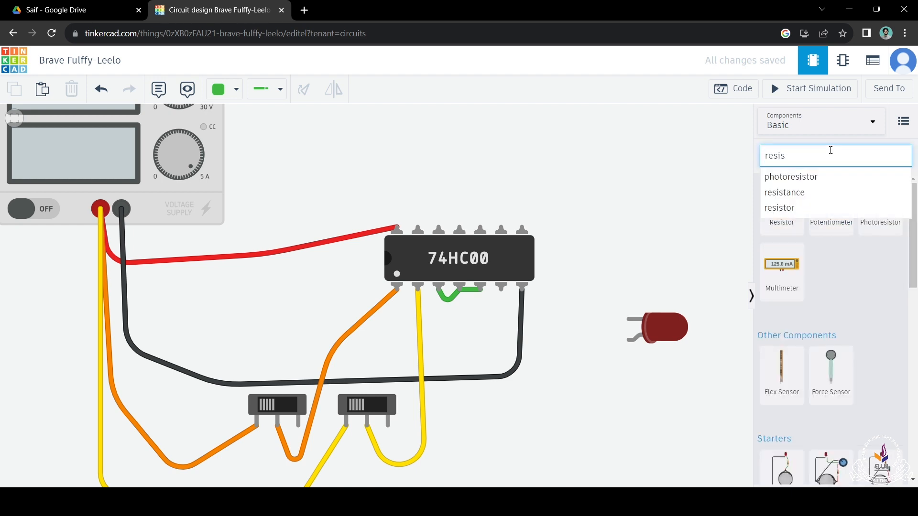
pyautogui.moveTo(766, 237); pyautogui.dragTo(501, 339)
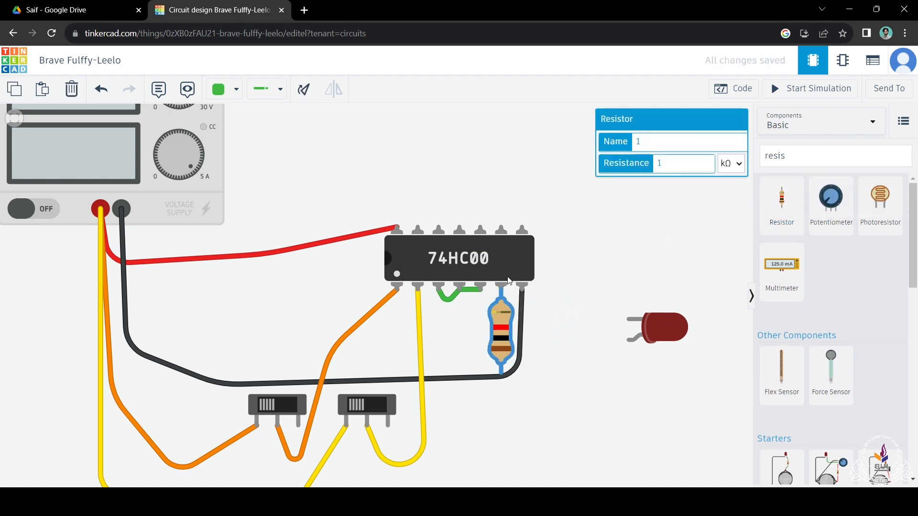
pyautogui.moveTo(501, 326)
pyautogui.mouseDown()
pyautogui.moveTo(501, 376)
pyautogui.moveTo(498, 321)
pyautogui.mouseUp()
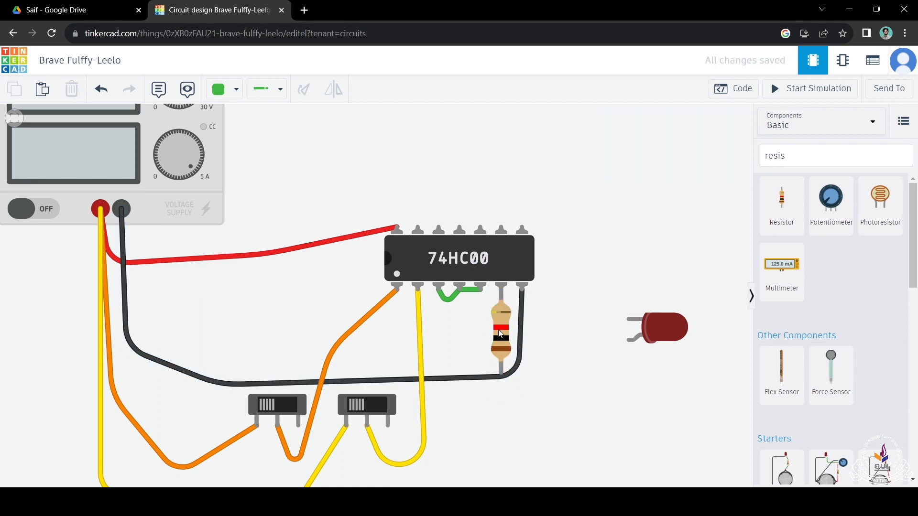
# Step: Set the resistor's resistance to 180 Ω
pyautogui.click(502, 332)
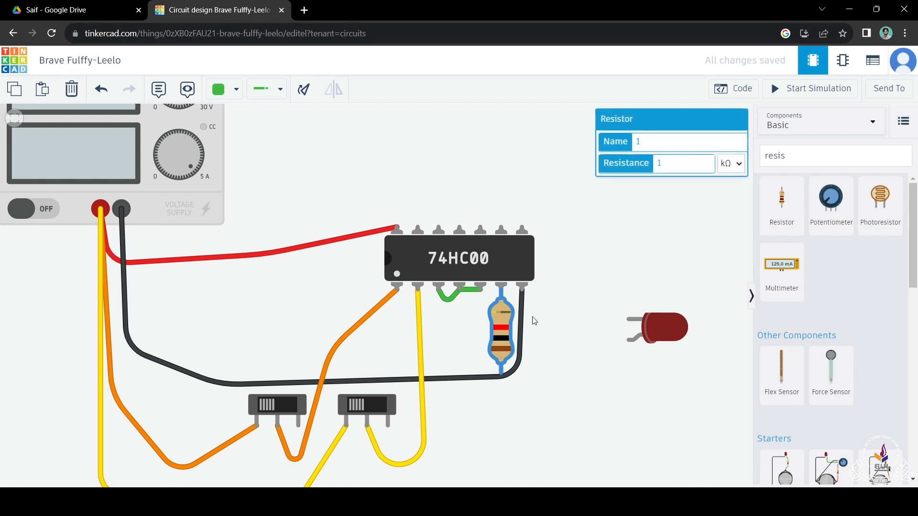
pyautogui.click(732, 164)
pyautogui.click(725, 230)
pyautogui.write('180')
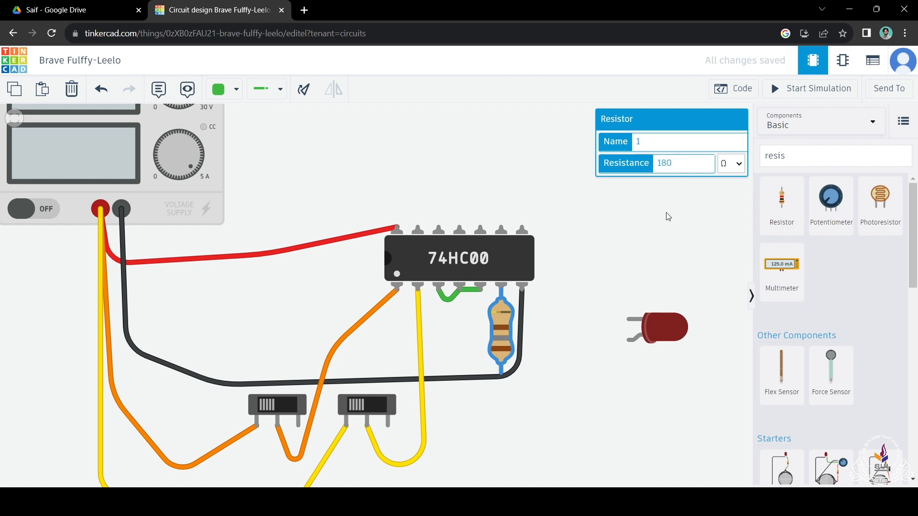
pyautogui.click(647, 250)
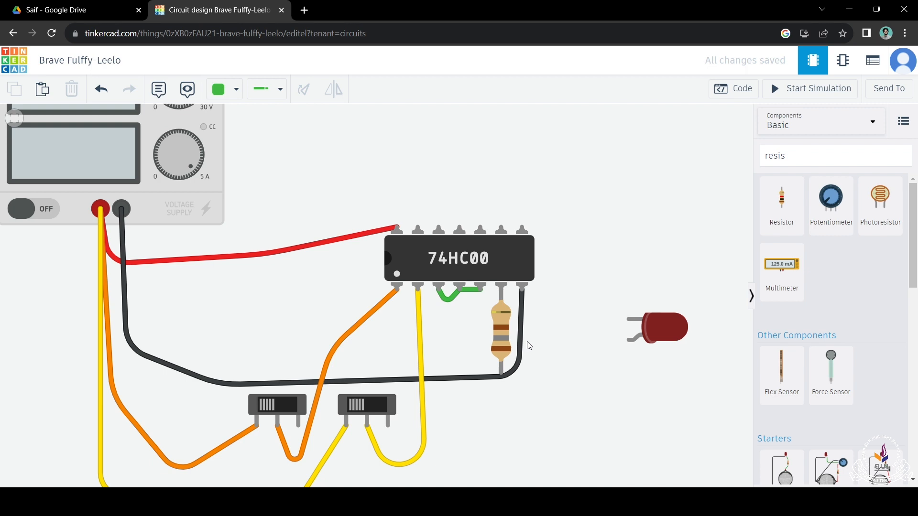
# Step: Connect the resistor's Terminal 1 to the LED's Anode with a green wire bending below the resistor
pyautogui.click(503, 373)
pyautogui.click(529, 409)
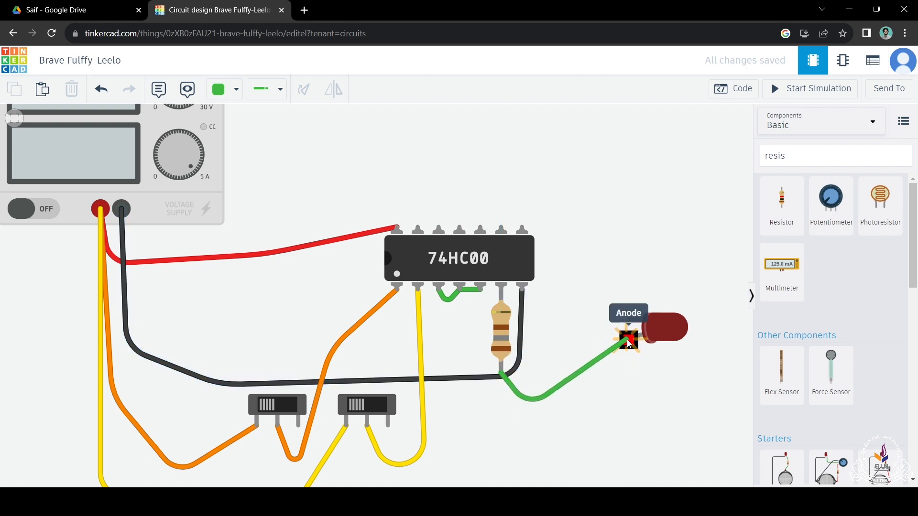
pyautogui.click(629, 343)
# Step: Connect the LED's cathode to the 74HC00's bottom-right pin and recolour that wire black
pyautogui.click(628, 318)
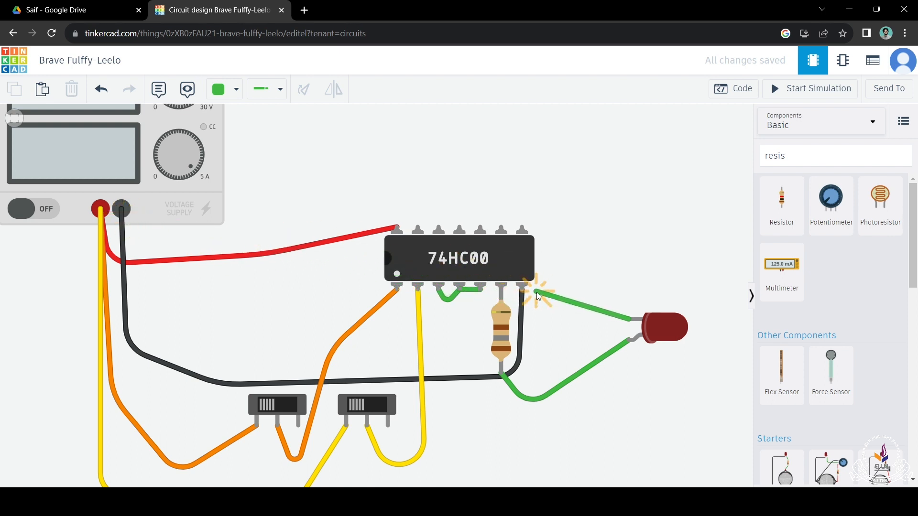
pyautogui.click(522, 286)
pyautogui.click(595, 265)
pyautogui.click(580, 305)
pyautogui.click(225, 89)
pyautogui.click(232, 130)
pyautogui.click(350, 147)
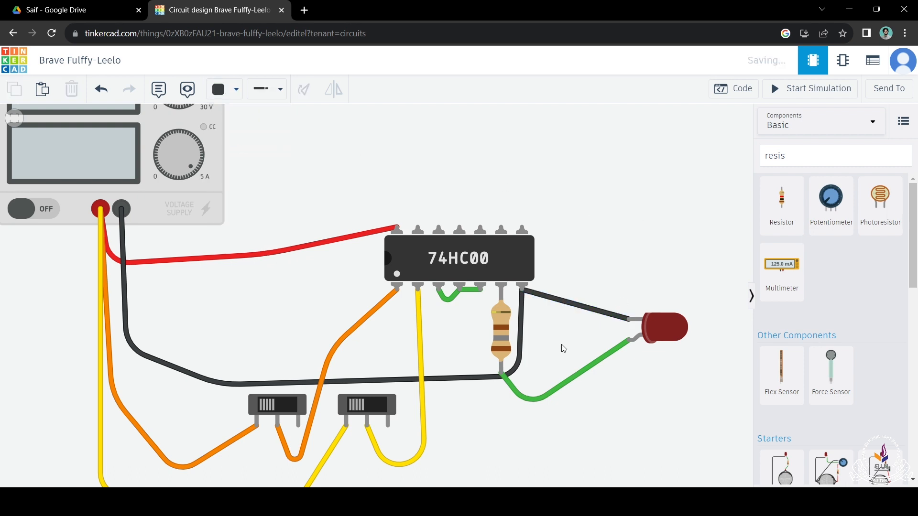
# Step: Recolour the wire between the resistor and the LED's anode purple
pyautogui.click(569, 386)
pyautogui.click(225, 90)
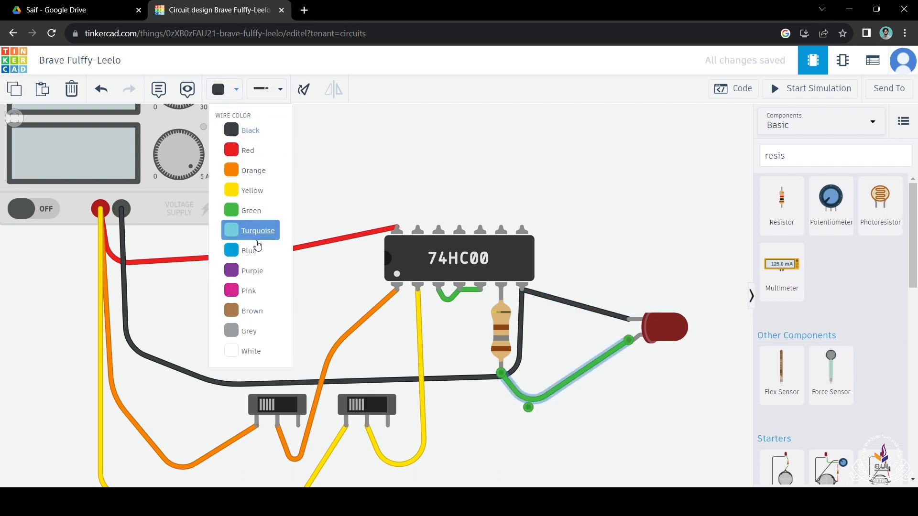
pyautogui.click(252, 270)
pyautogui.click(605, 207)
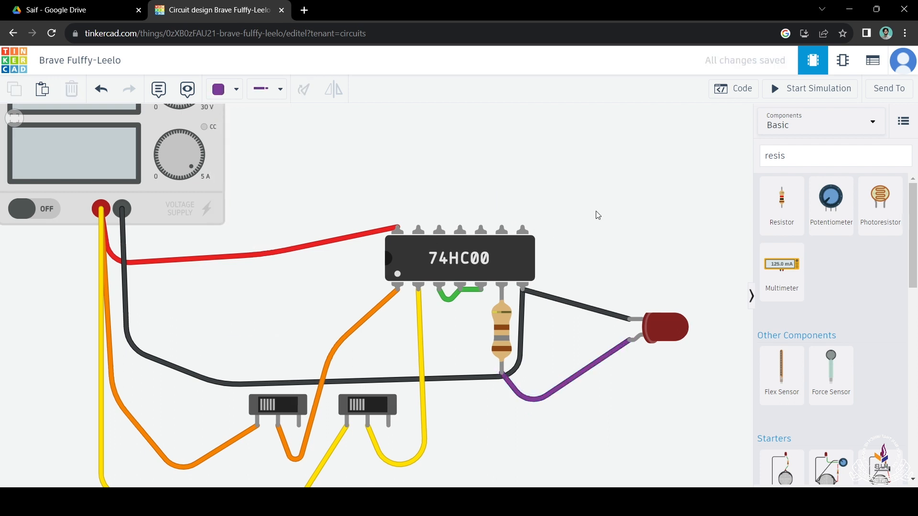
# Step: Start the simulation of the finished AND gate circuit with both slideswitches on
pyautogui.scroll(-3, 594, 223)
pyautogui.moveTo(594, 224); pyautogui.dragTo(557, 262)
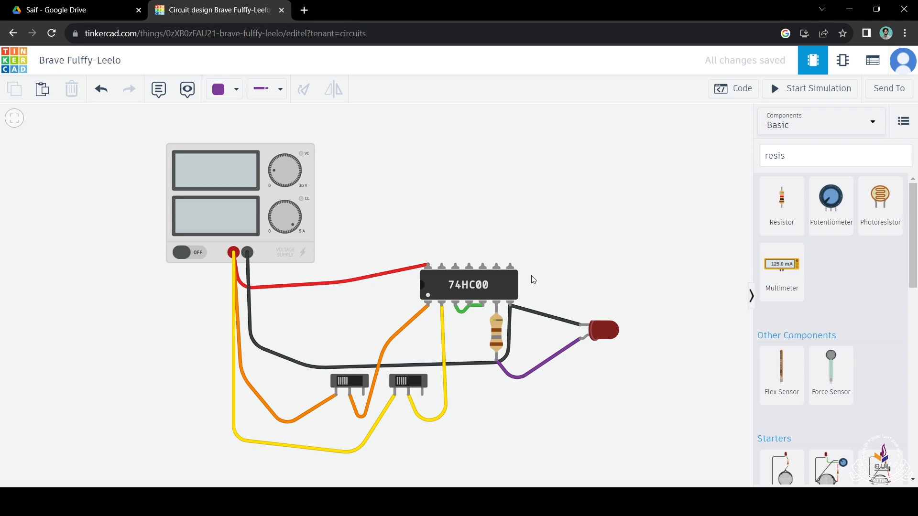
pyautogui.click(793, 90)
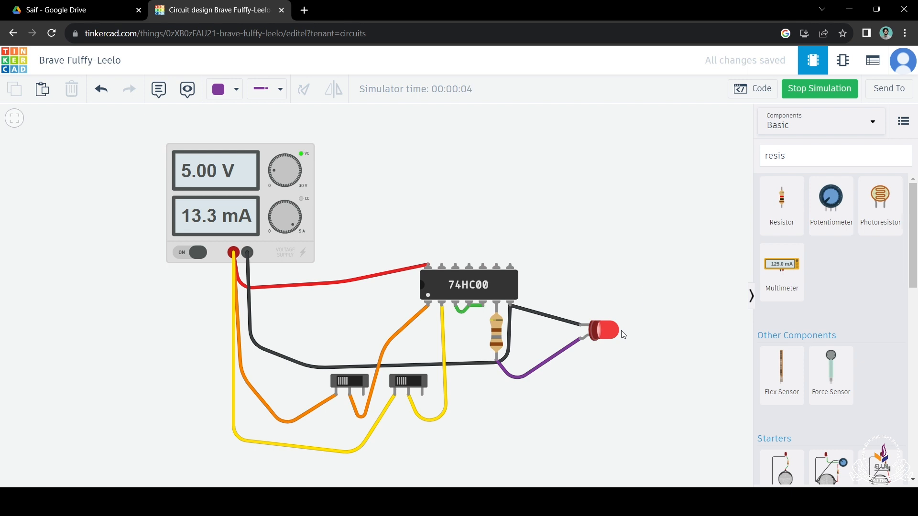
# Step: Slide both slideswitches away from their supply-connected terminals to test the LED with both inputs off
pyautogui.moveTo(577, 422); pyautogui.dragTo(610, 400)
pyautogui.scroll(8, 391, 388)
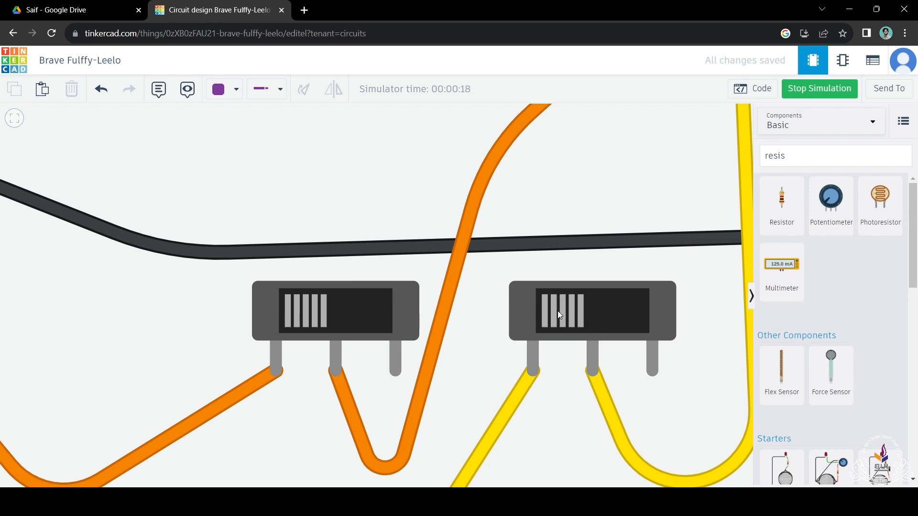
pyautogui.scroll(-5, 363, 366)
pyautogui.moveTo(483, 440); pyautogui.dragTo(408, 445)
pyautogui.moveTo(406, 409); pyautogui.dragTo(397, 410)
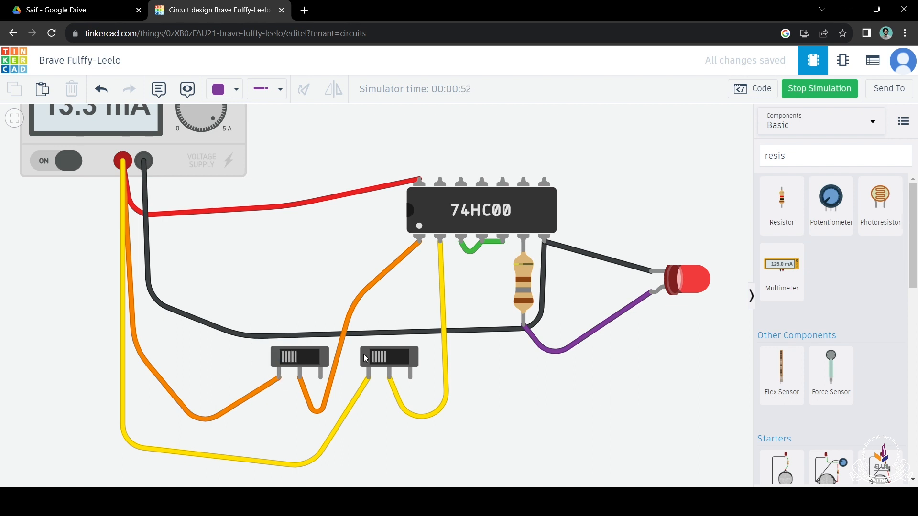
pyautogui.click(311, 369)
pyautogui.click(396, 354)
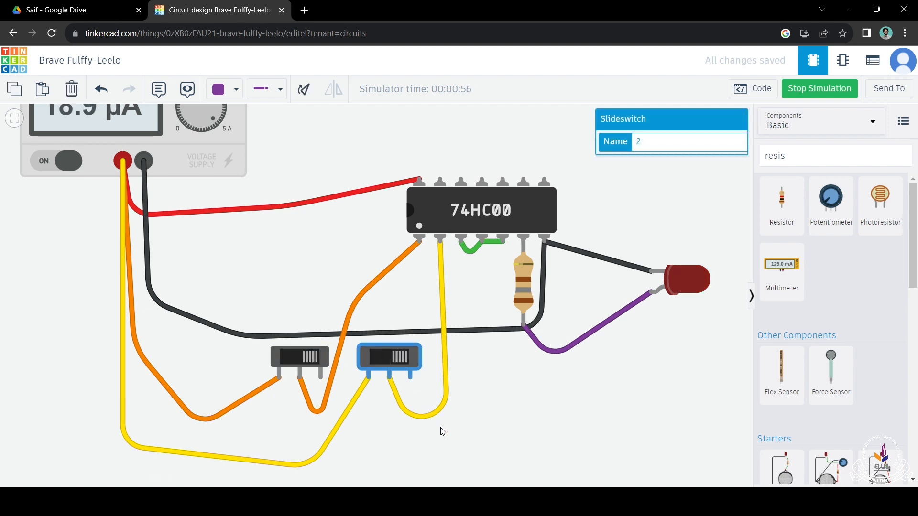
pyautogui.click(459, 430)
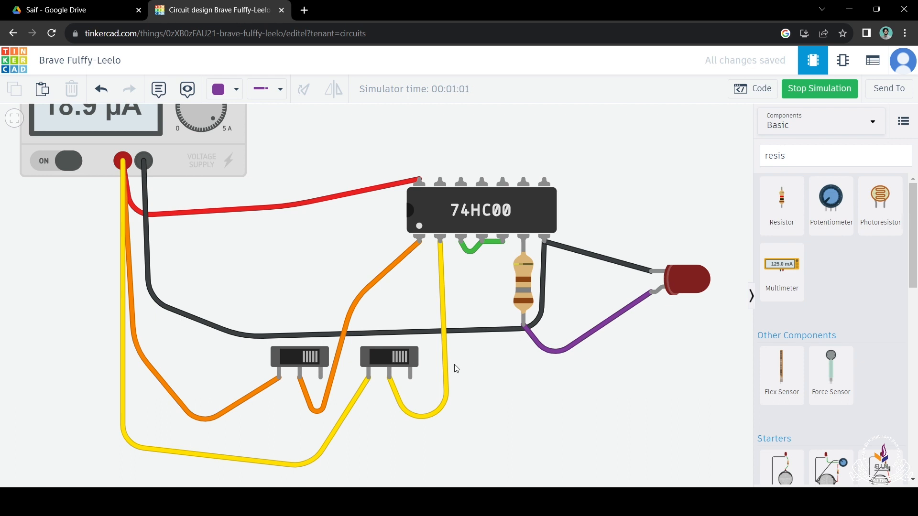
# Step: Test the LED with only one input on, first slideswitch 2 alone and afterwards slideswitch 1 alone
pyautogui.click(390, 356)
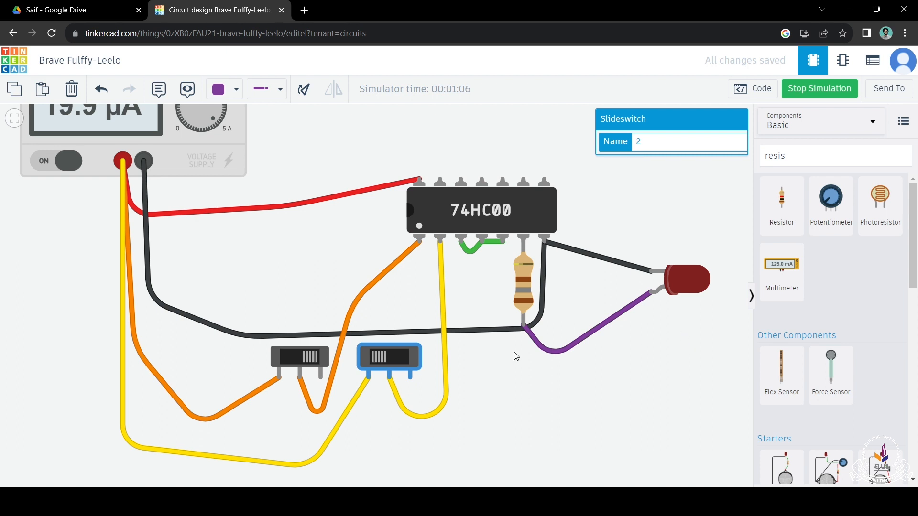
pyautogui.click(407, 363)
pyautogui.click(290, 357)
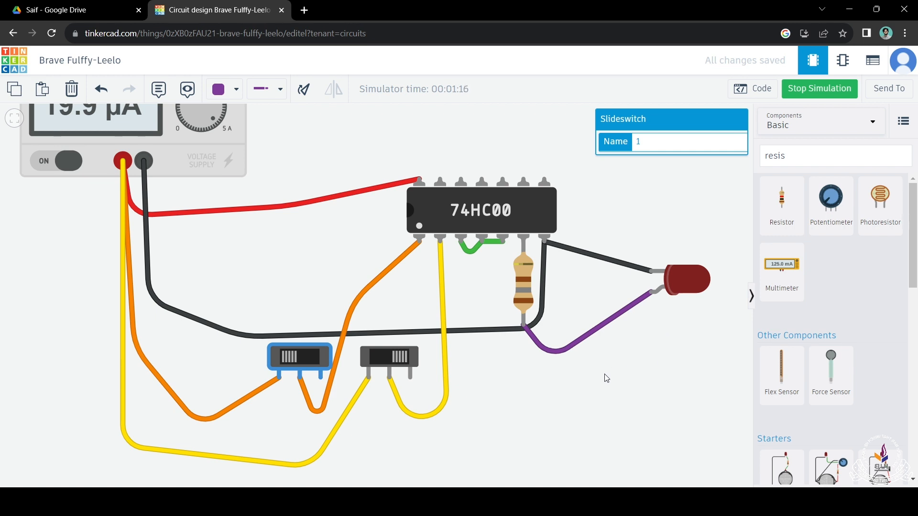
# Step: Turn slideswitch 2 back on to test the LED with both inputs on, keeping the whole circuit in view
pyautogui.click(374, 357)
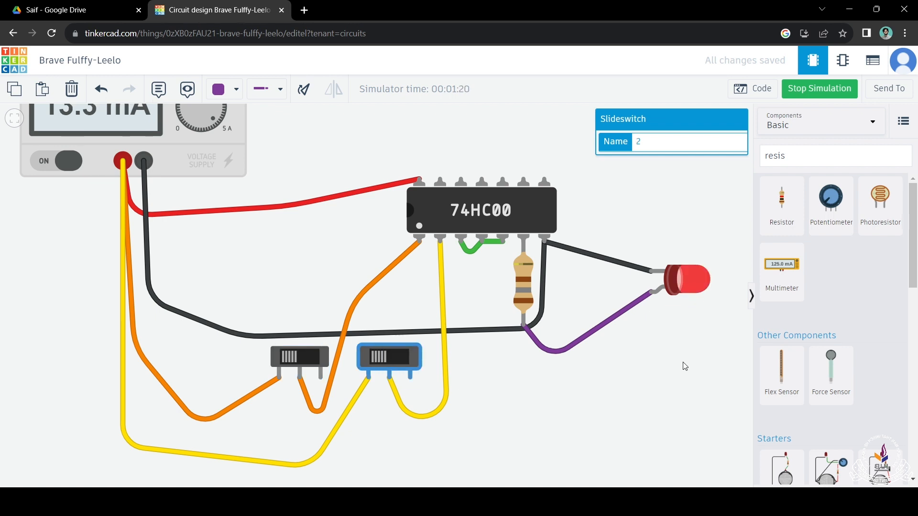
pyautogui.scroll(-3, 579, 389)
pyautogui.moveTo(579, 389); pyautogui.dragTo(552, 389)
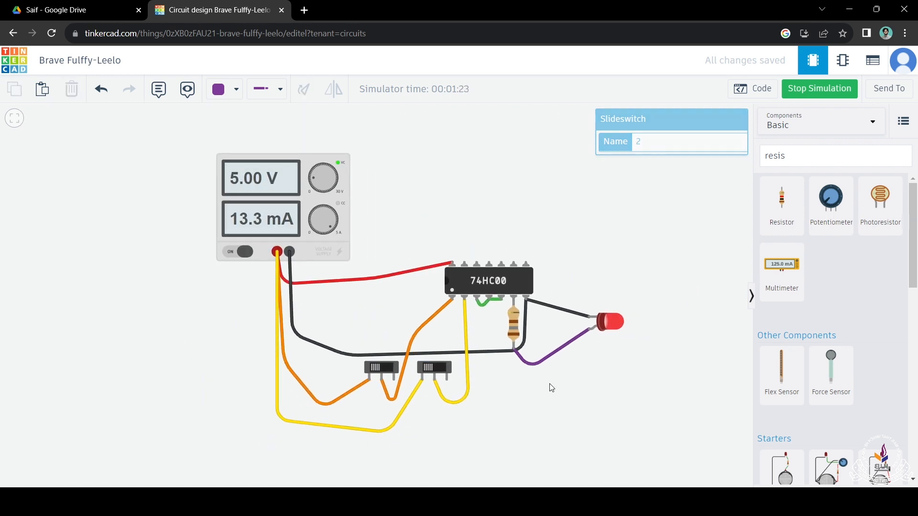